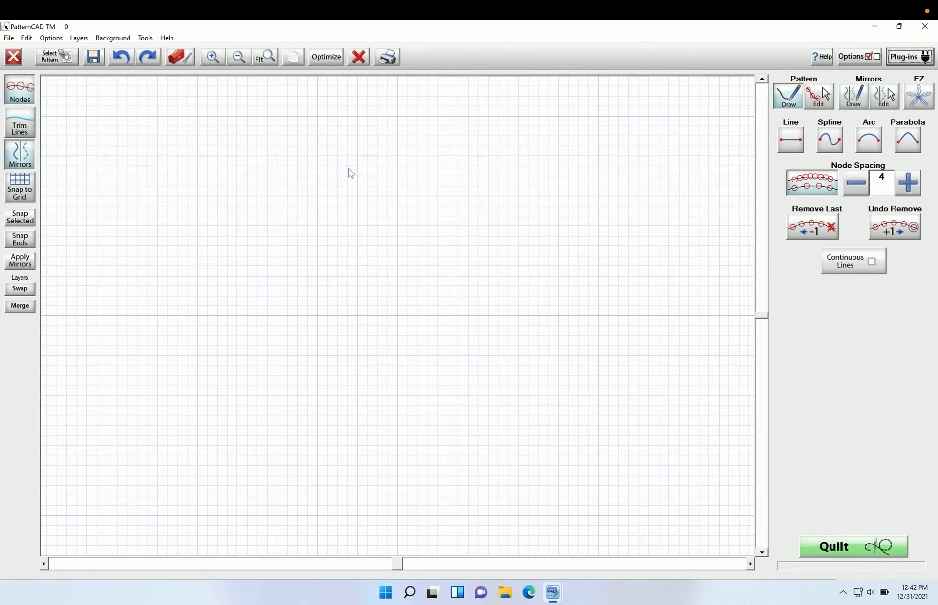
Step: Start a new Corner Maker layout, clearing the current work, and load the continuous line pattern beanie.gpf
click(912, 57)
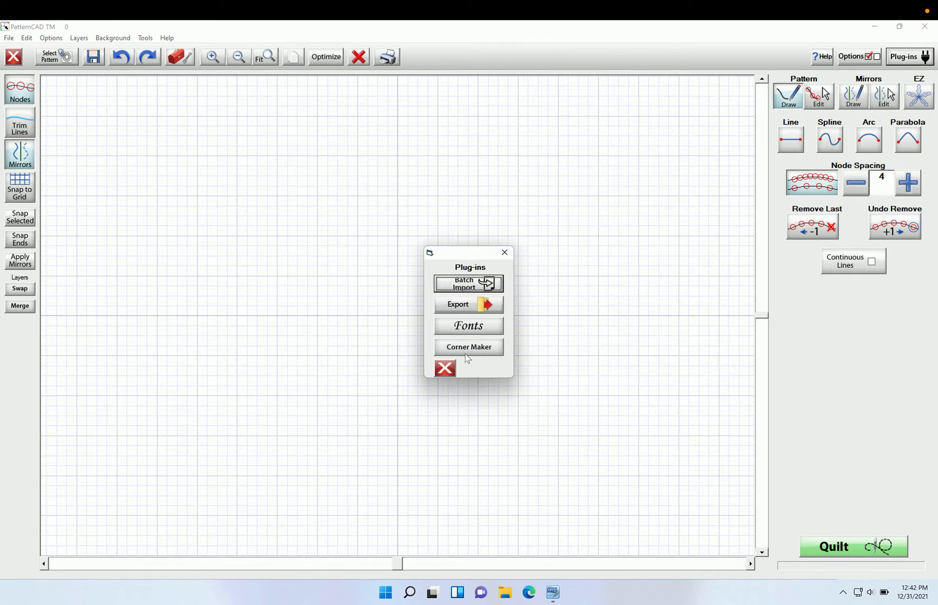
click(470, 348)
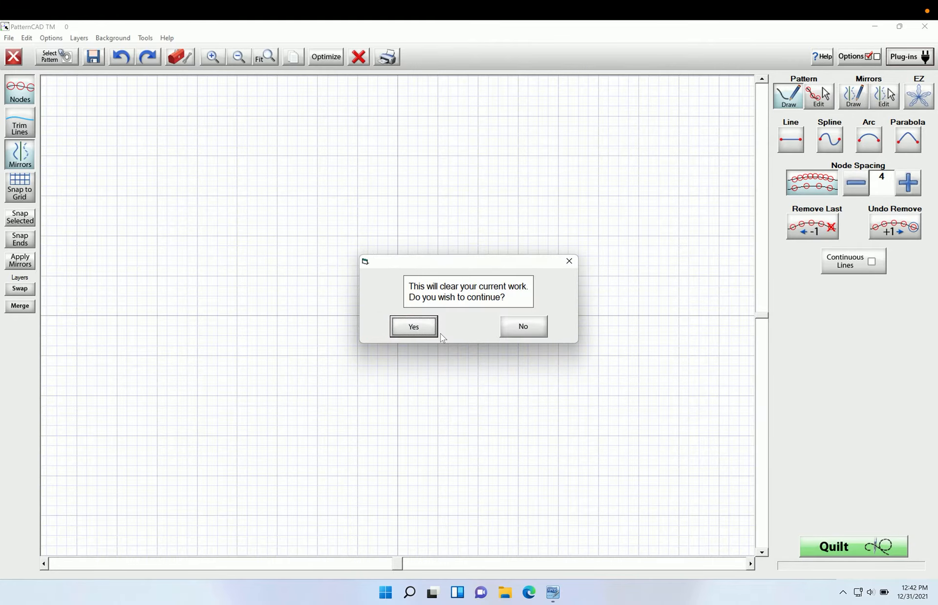
click(422, 332)
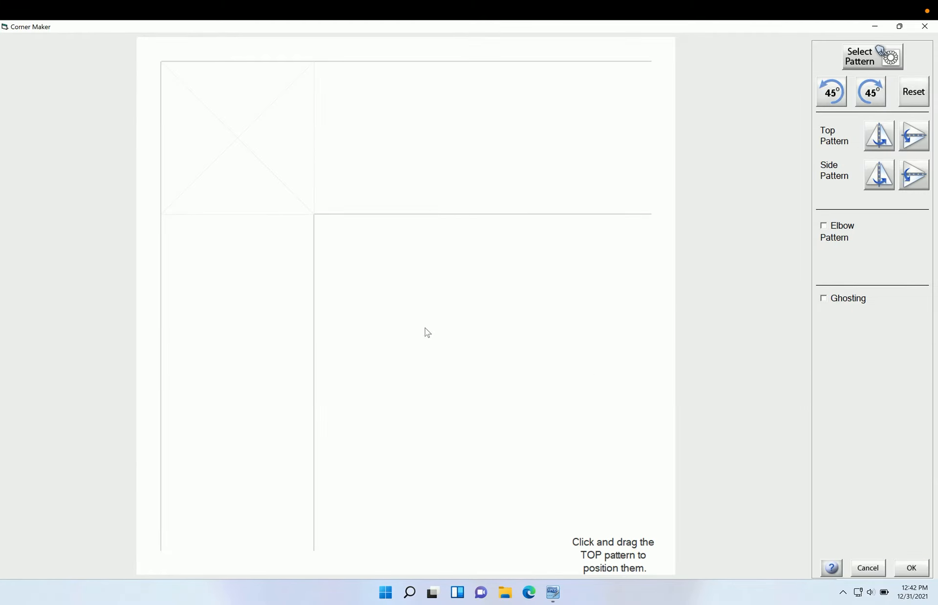
click(868, 58)
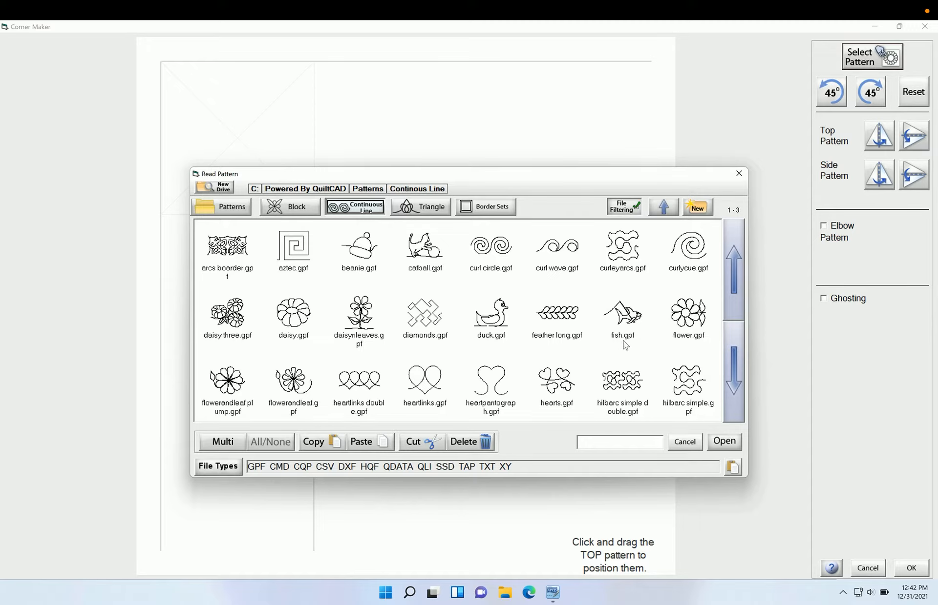
double_click(357, 251)
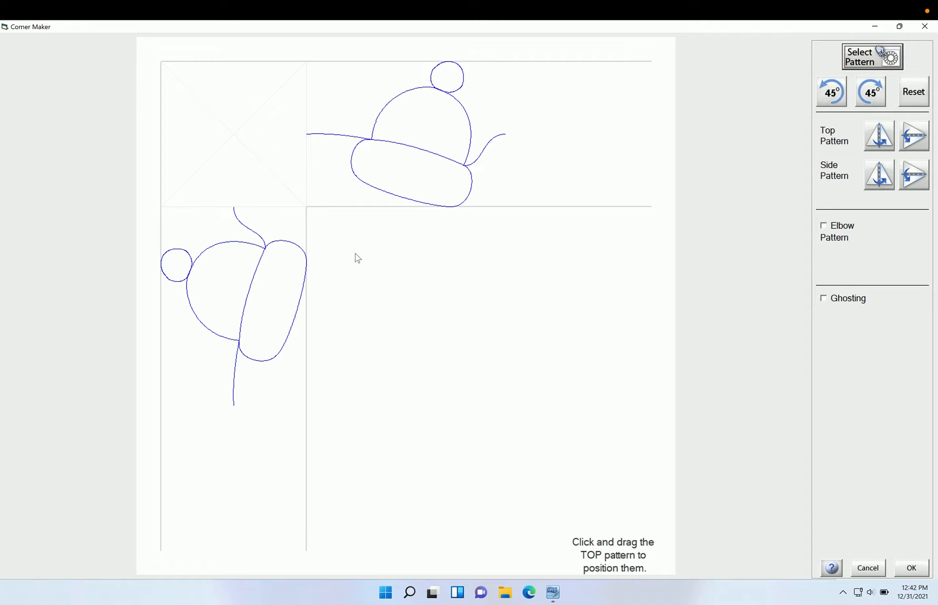
Step: Try the top beanie pattern overlapping the corner square, and reposition it so both border hats sit just outside that square
drag(421, 164, 349, 149)
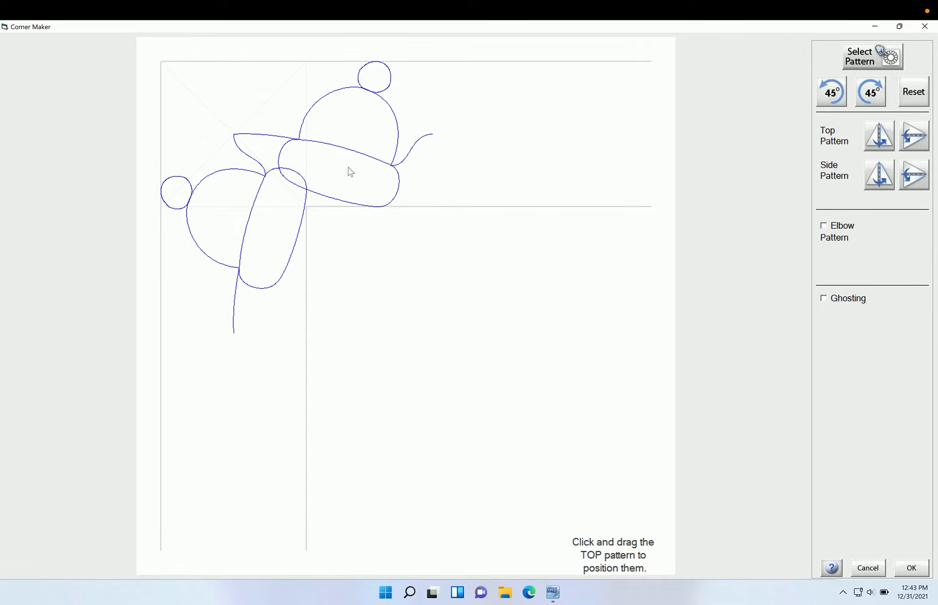
drag(348, 168, 440, 169)
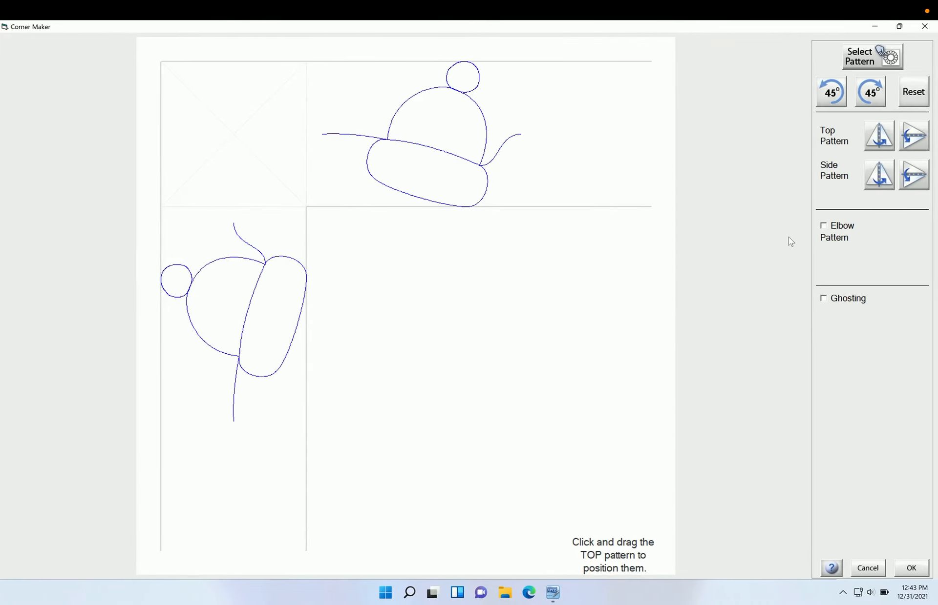
Step: Add the elbow pattern, place its hat inside the corner square with the top beanie close beside it, and accept the corner
click(826, 231)
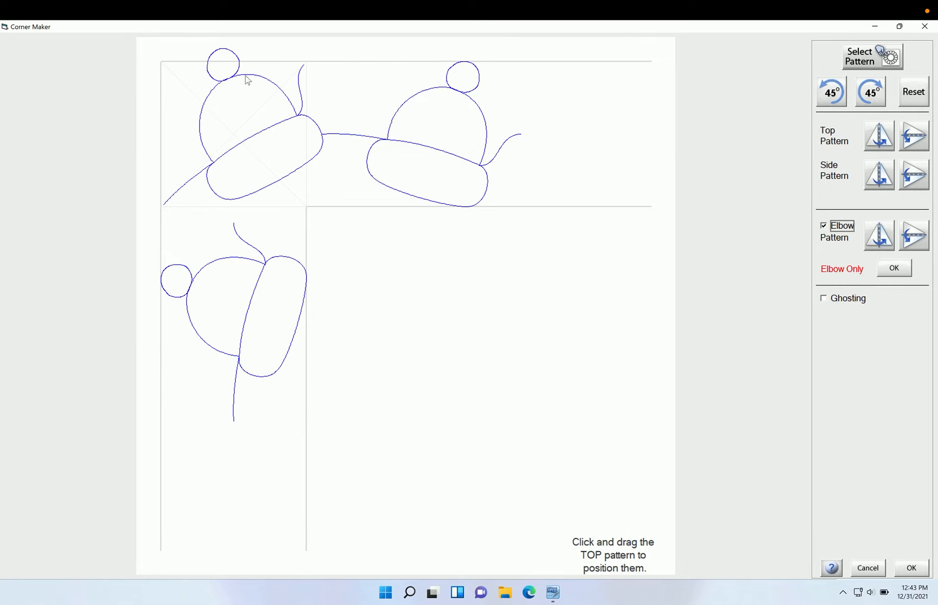
drag(400, 148, 502, 164)
drag(270, 150, 239, 156)
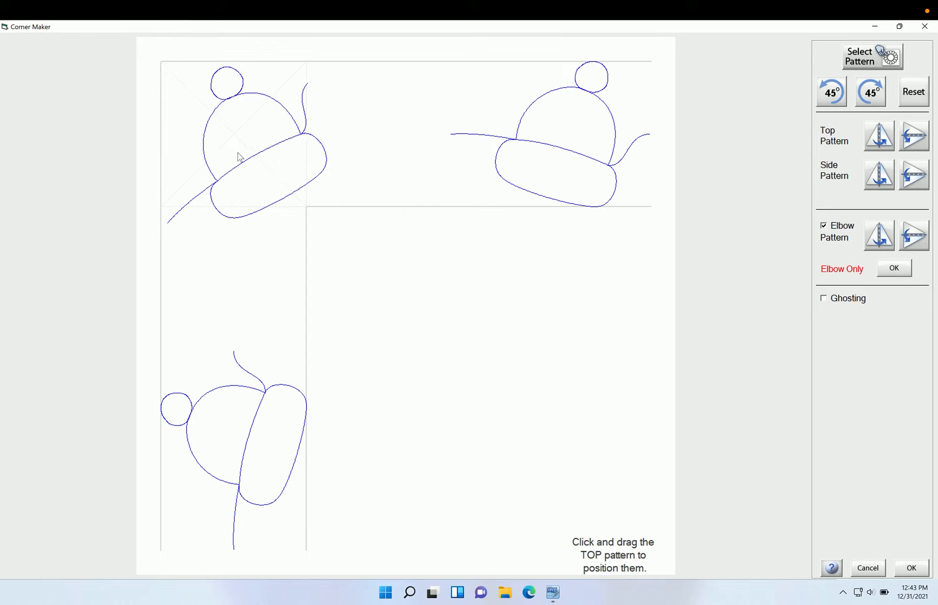
drag(588, 155, 460, 133)
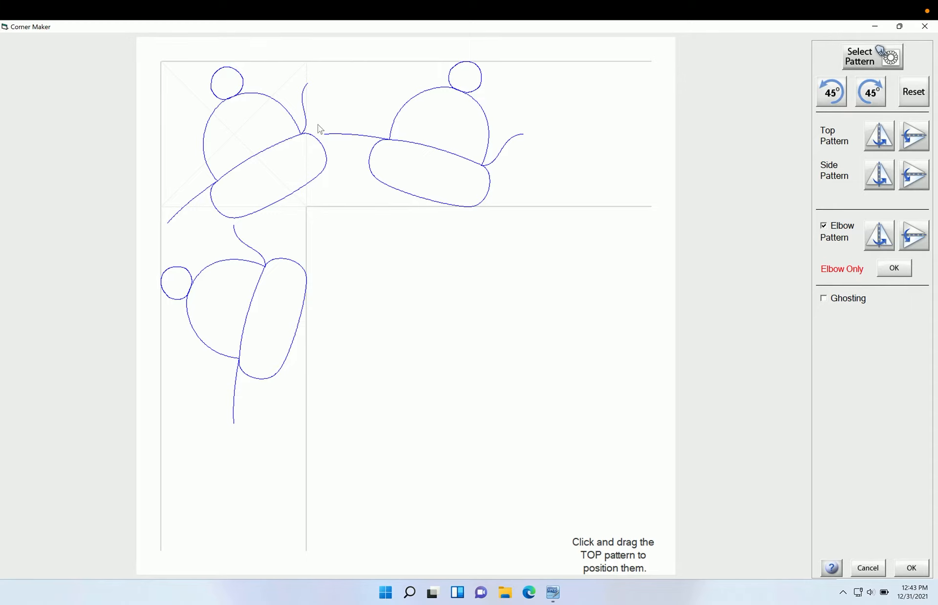
click(914, 573)
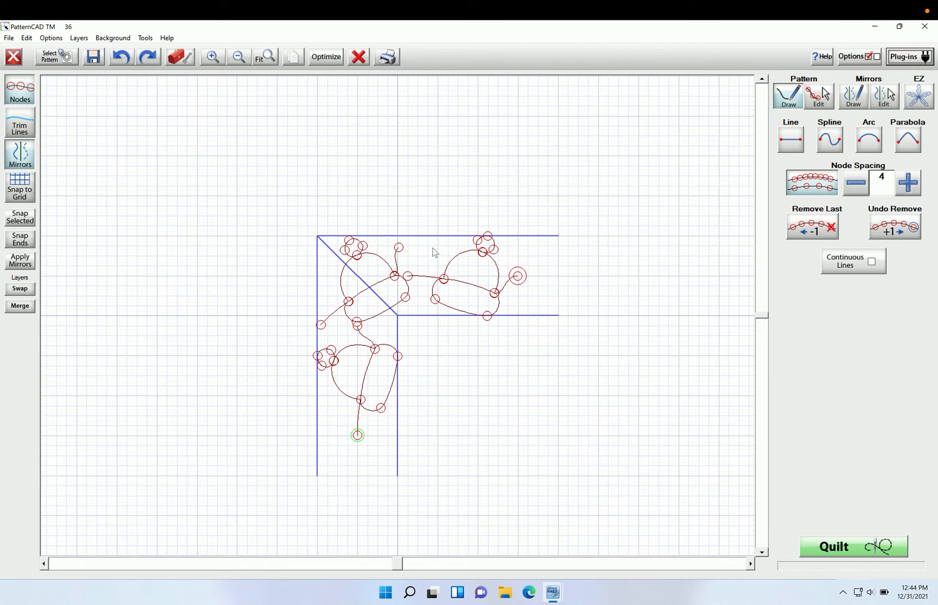
Step: Move the end node of the corner hat's upper tail onto the start node of the top hat's line and snap them together
click(215, 61)
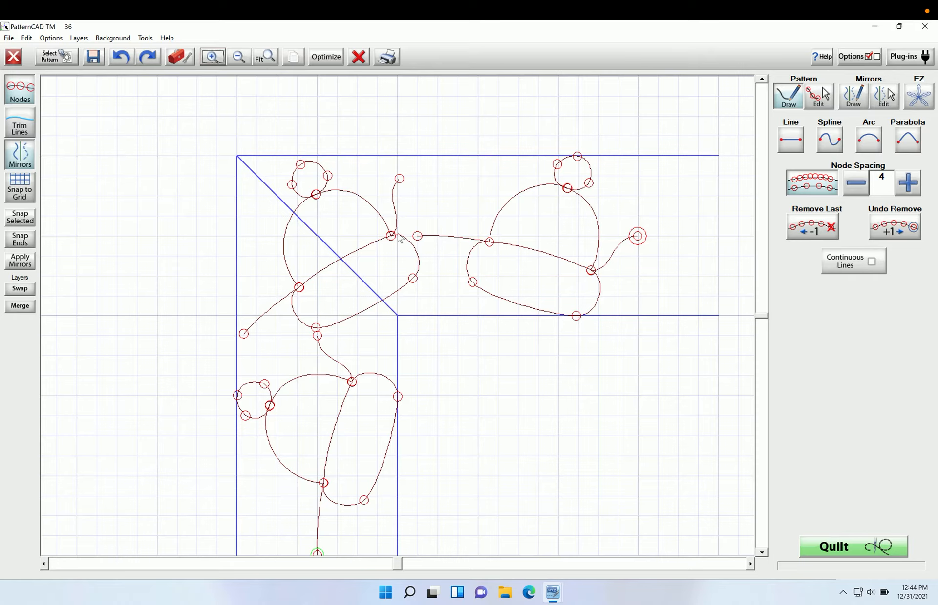
click(401, 186)
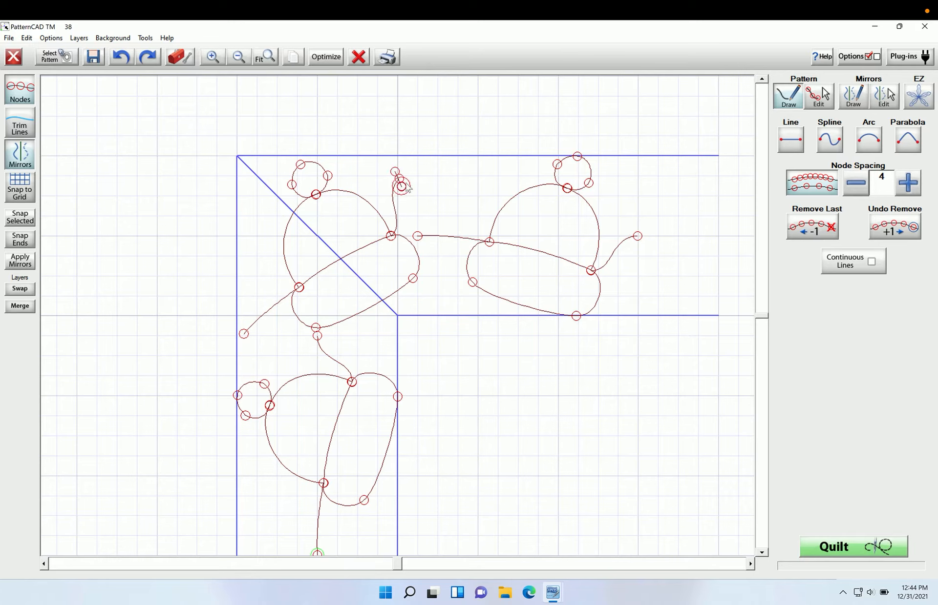
click(120, 58)
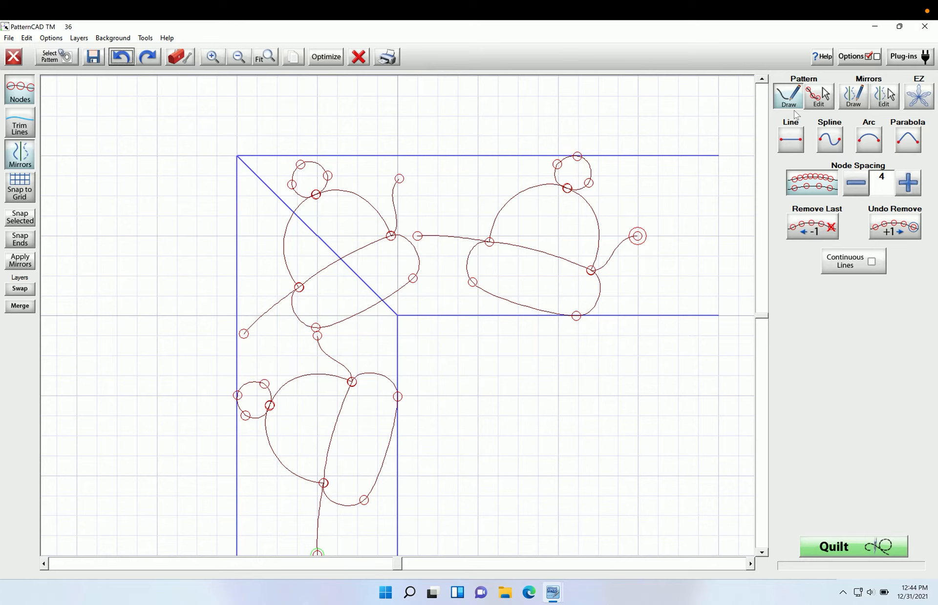
click(825, 96)
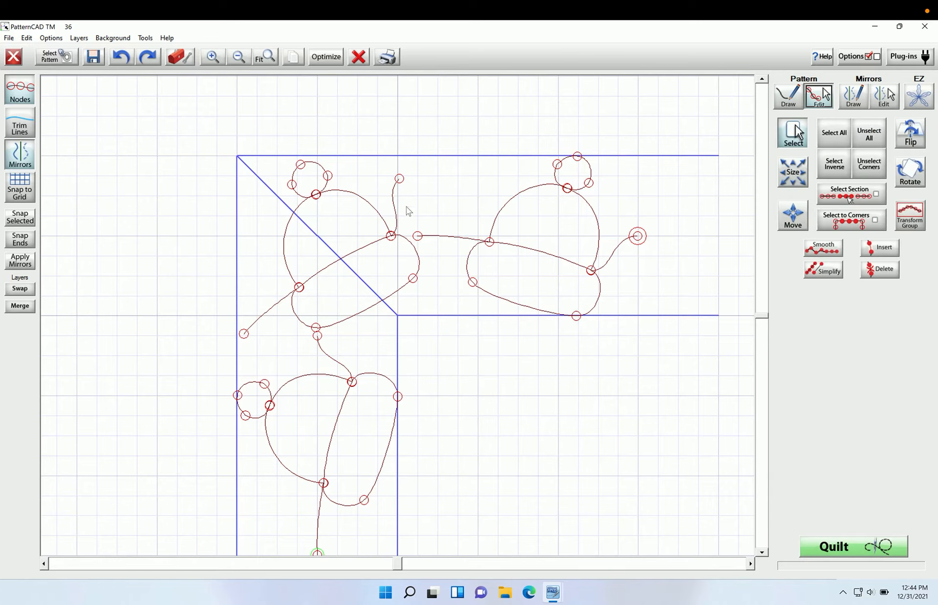
click(399, 180)
drag(399, 180, 418, 237)
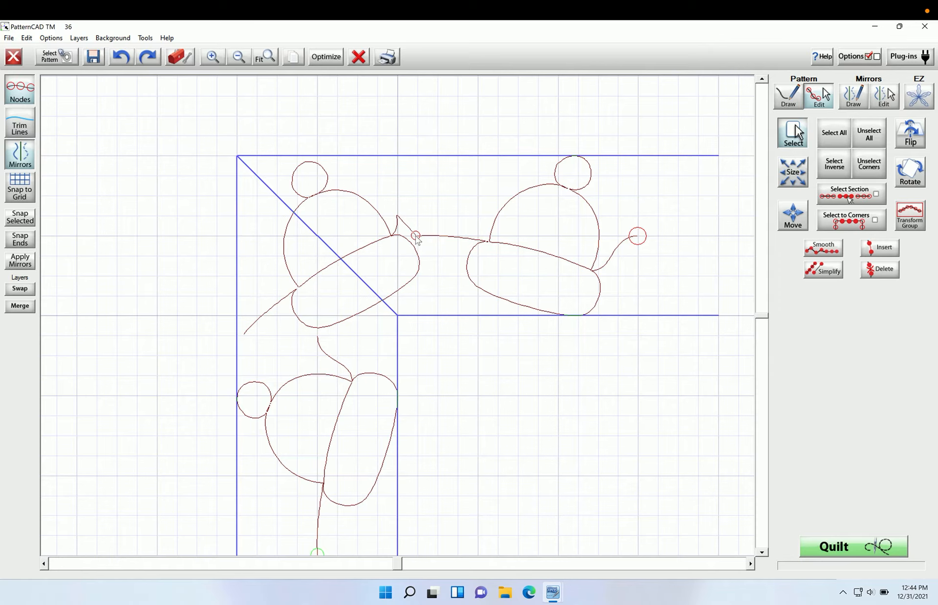
drag(418, 238, 416, 237)
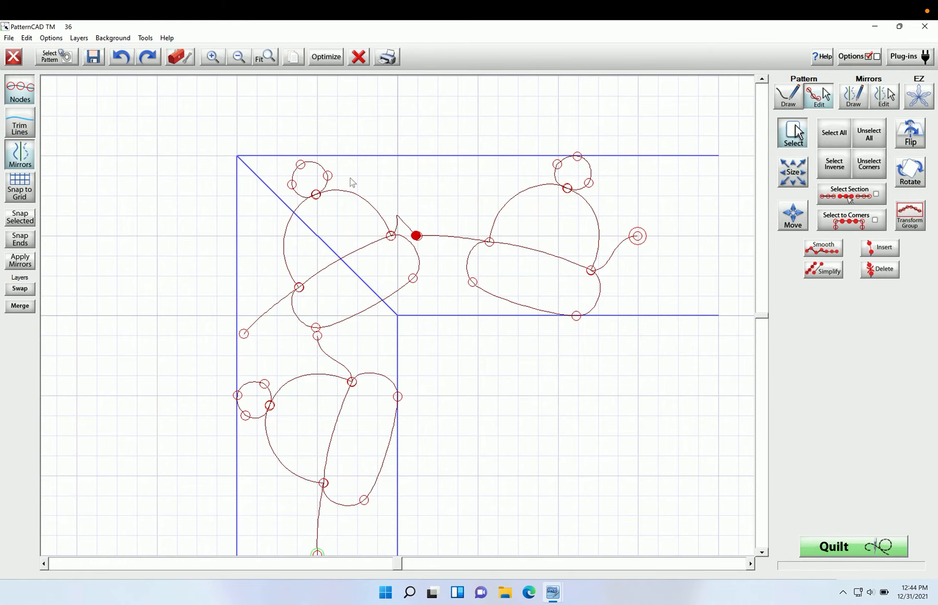
click(219, 56)
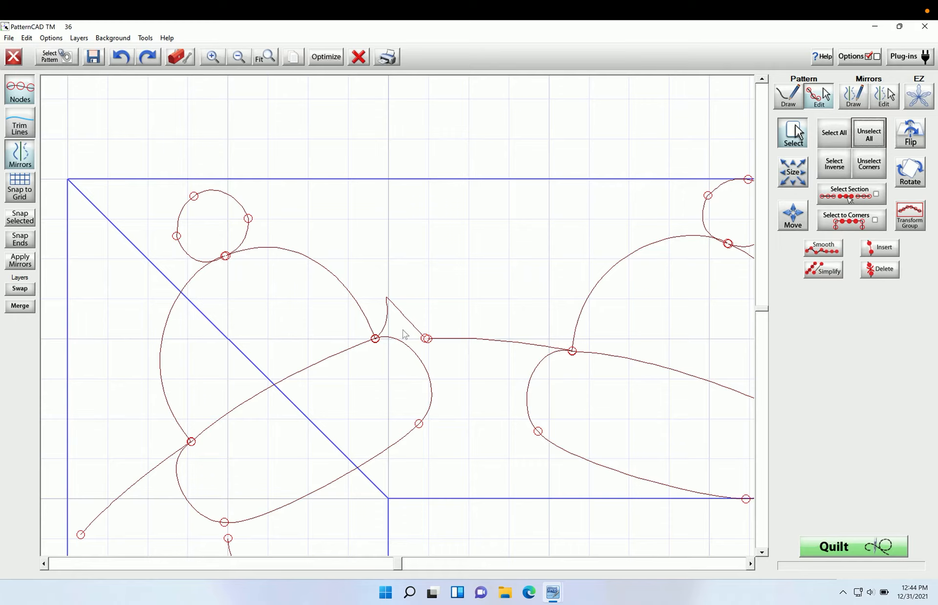
click(20, 218)
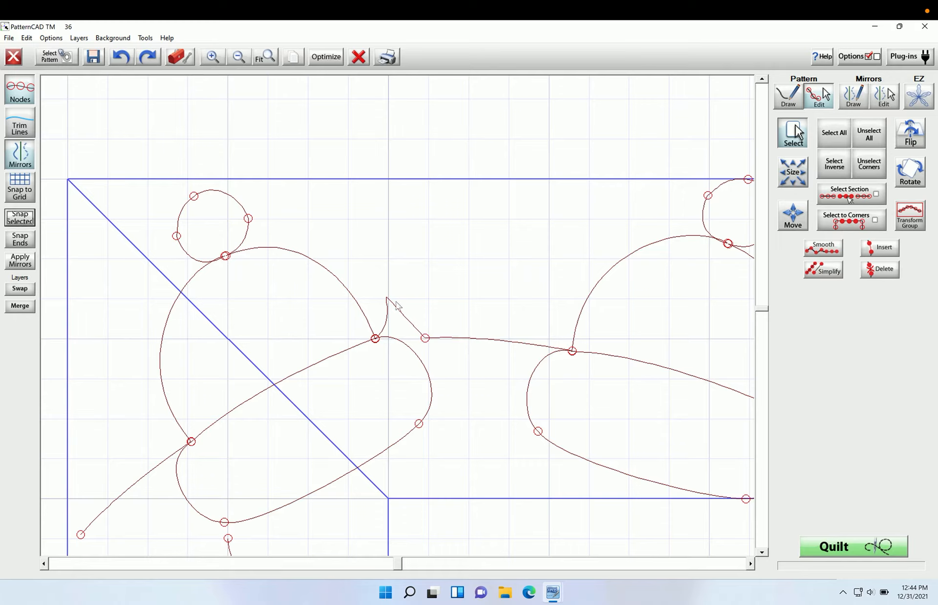
Step: Straighten the connecting segment between the corner hat and the top hat's line, and bend it slightly to follow the brim
click(375, 339)
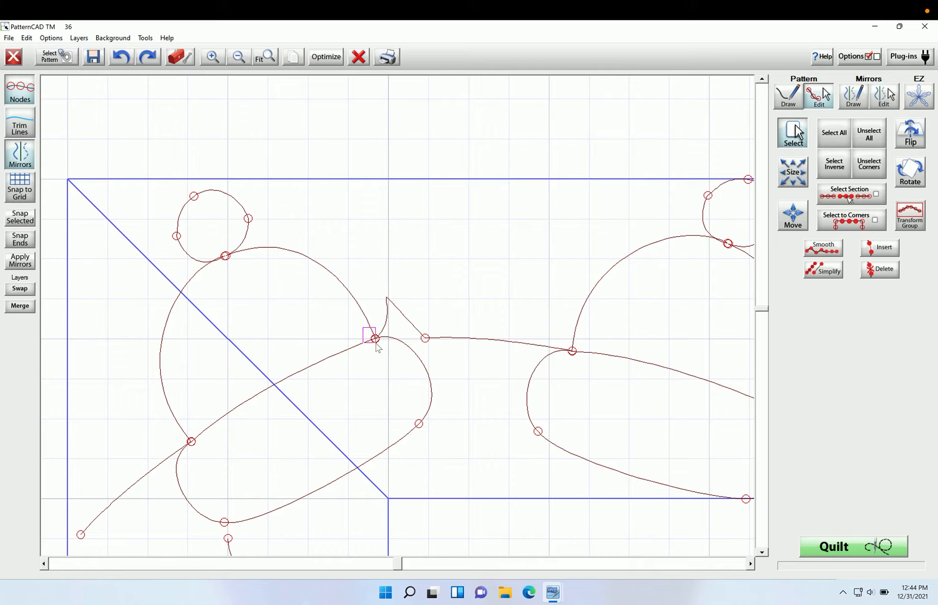
click(426, 338)
key(l)
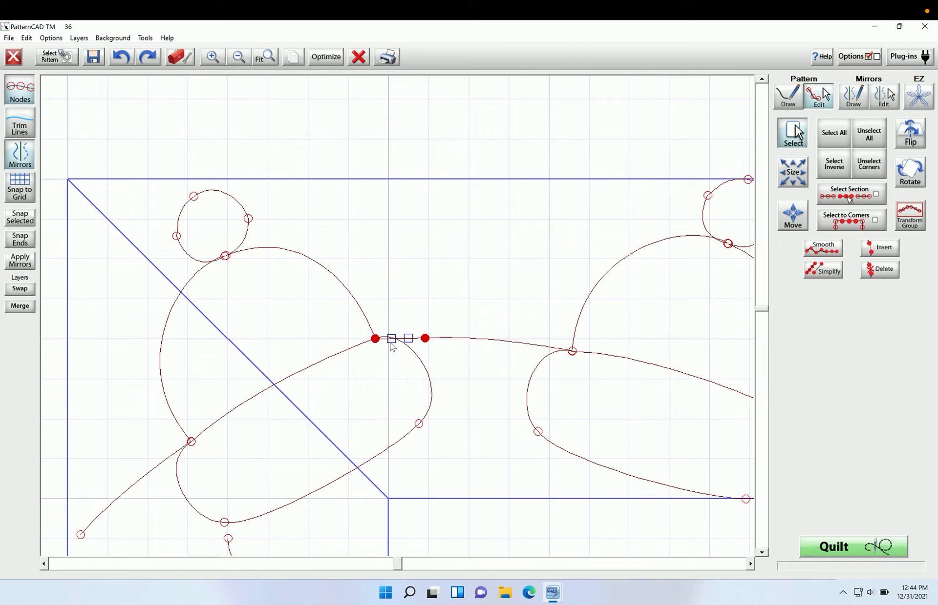
drag(392, 340, 392, 336)
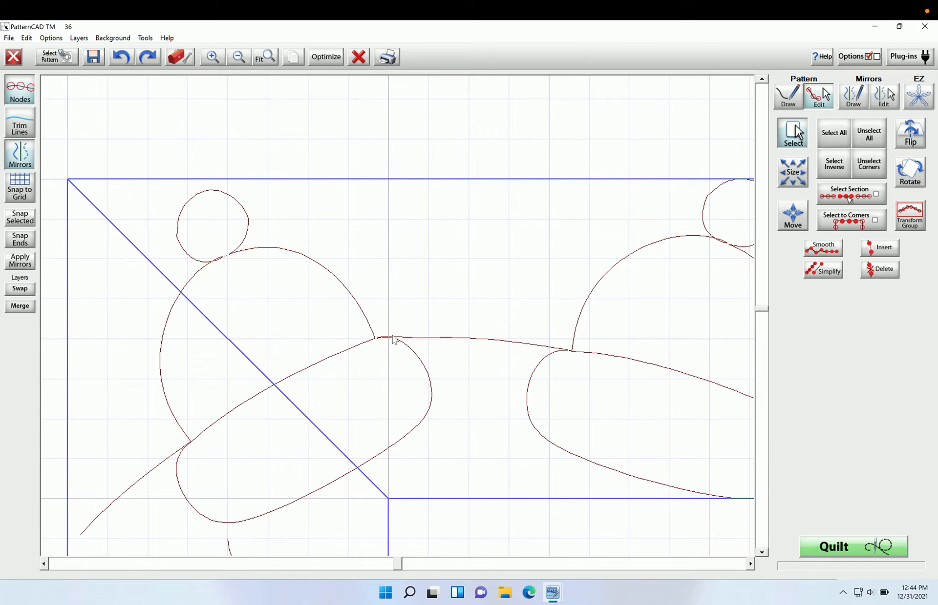
drag(392, 335, 390, 335)
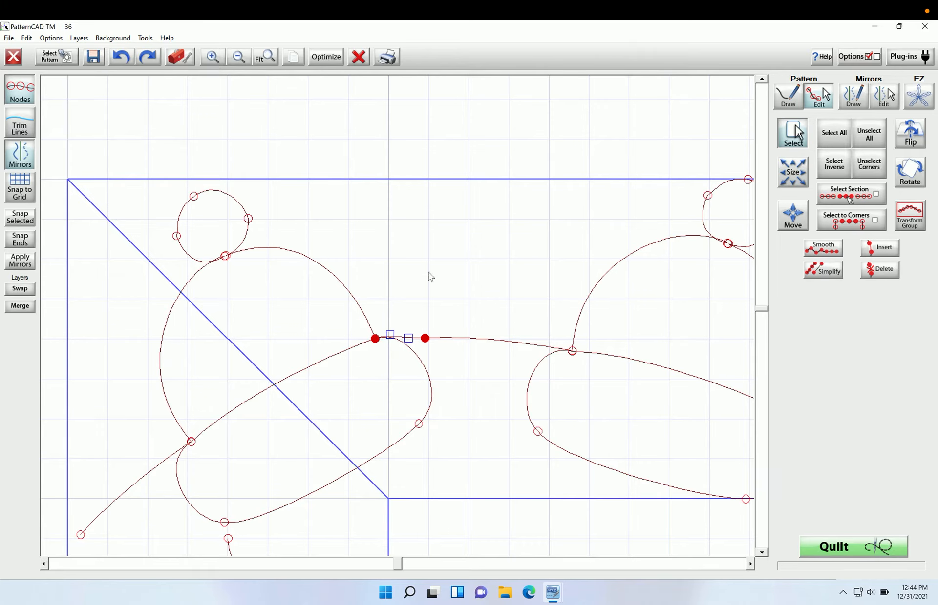
click(250, 55)
click(868, 134)
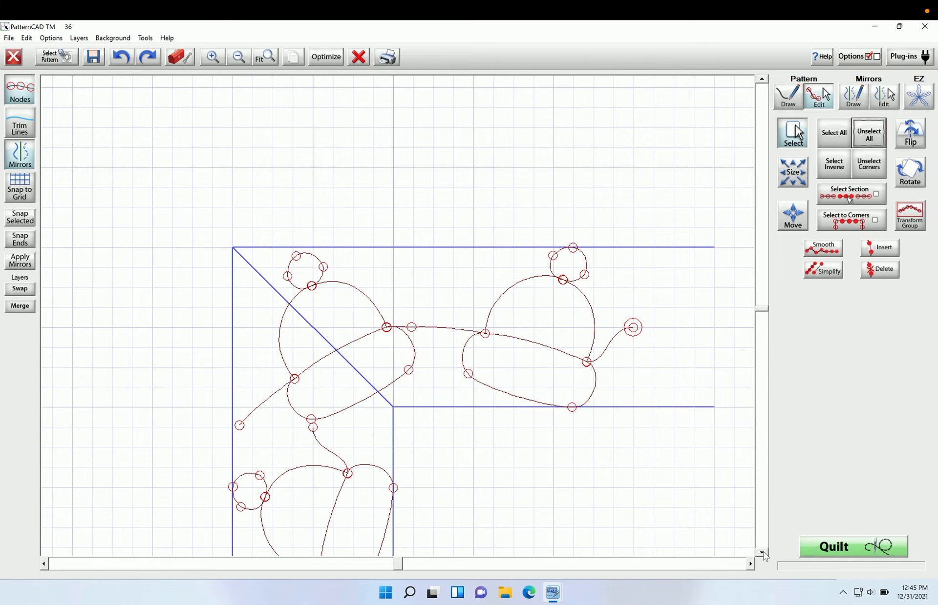
Step: Delete the loose lower tail of the corner hat and check the stitching order in the optimization view
scroll(762, 552, down, 5)
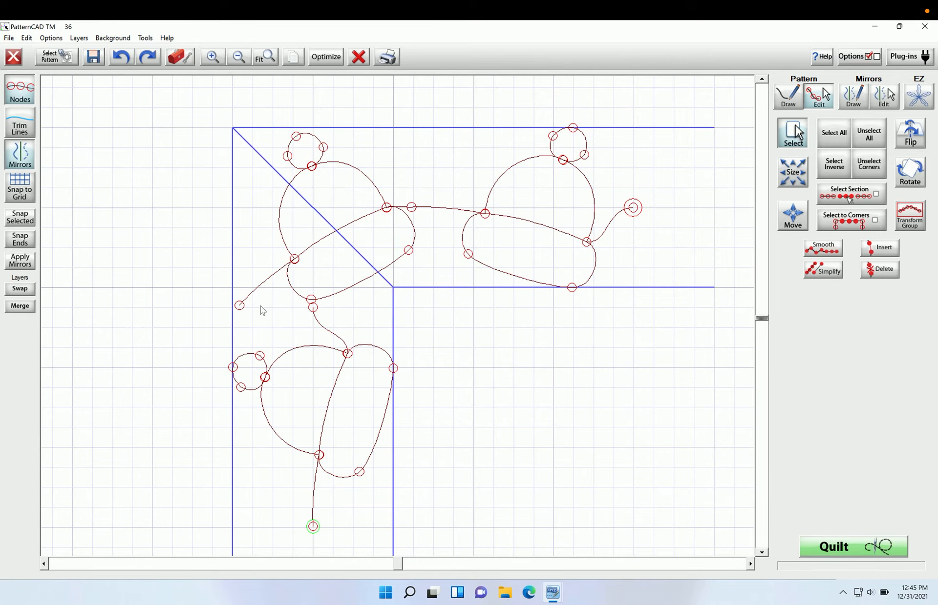
click(240, 304)
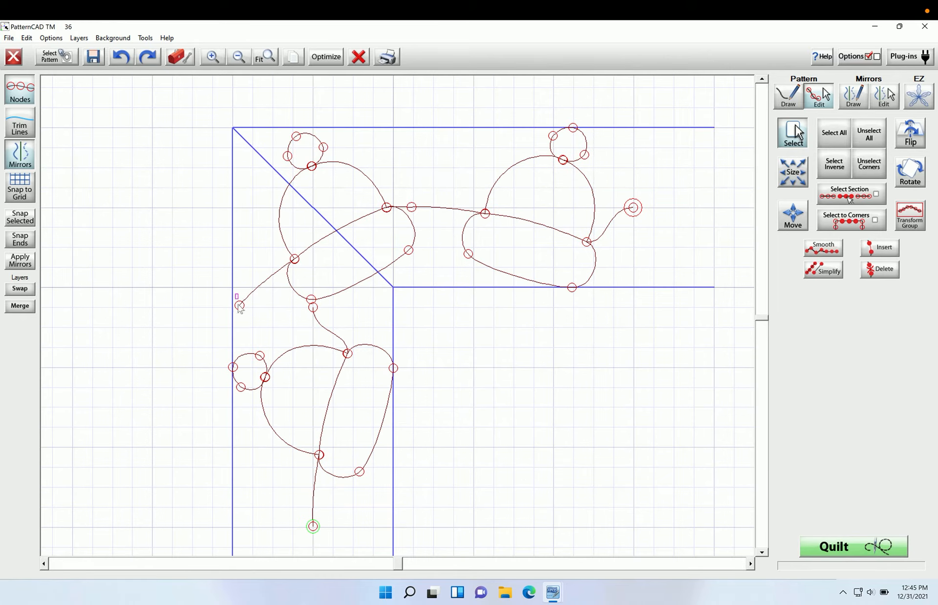
click(294, 259)
click(877, 272)
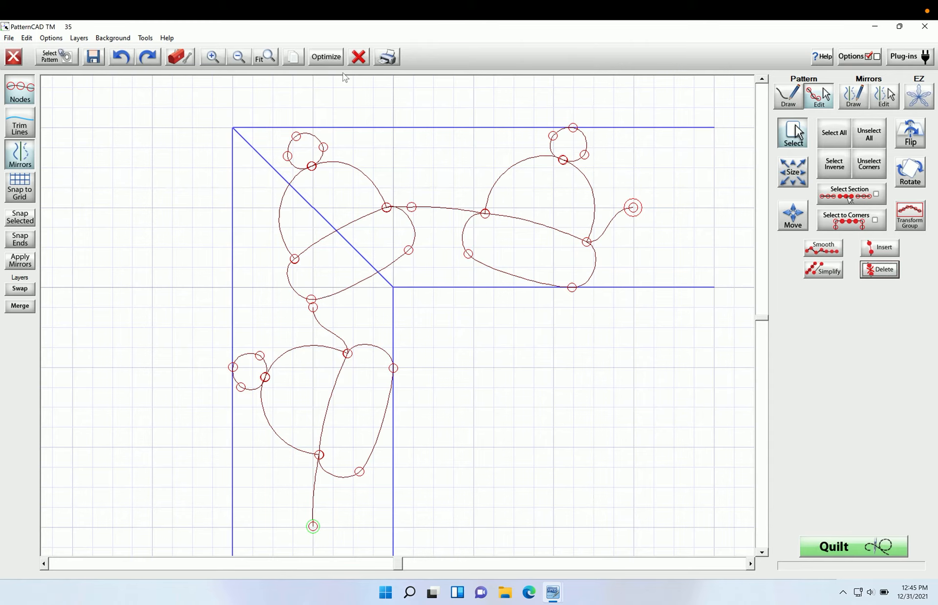
click(330, 57)
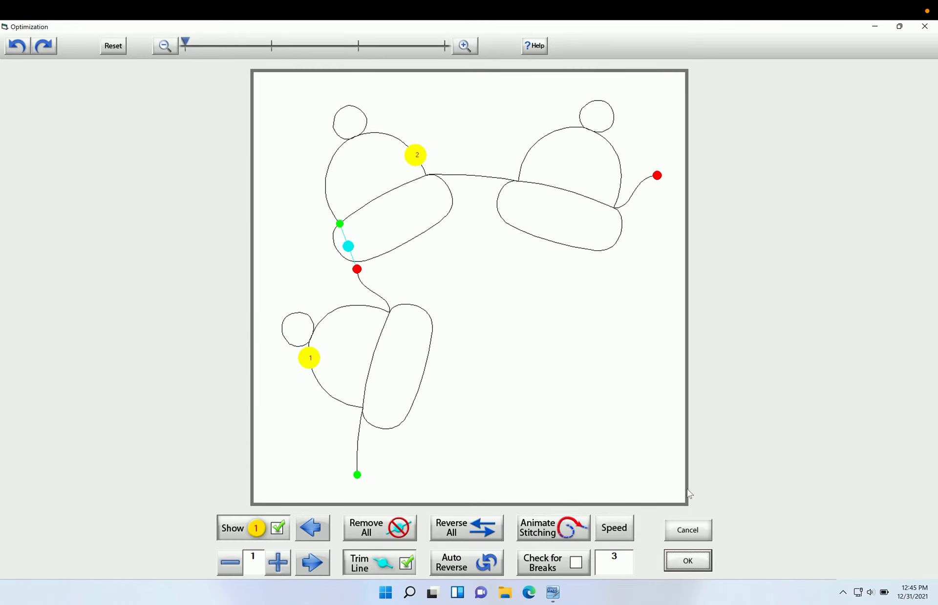
click(679, 562)
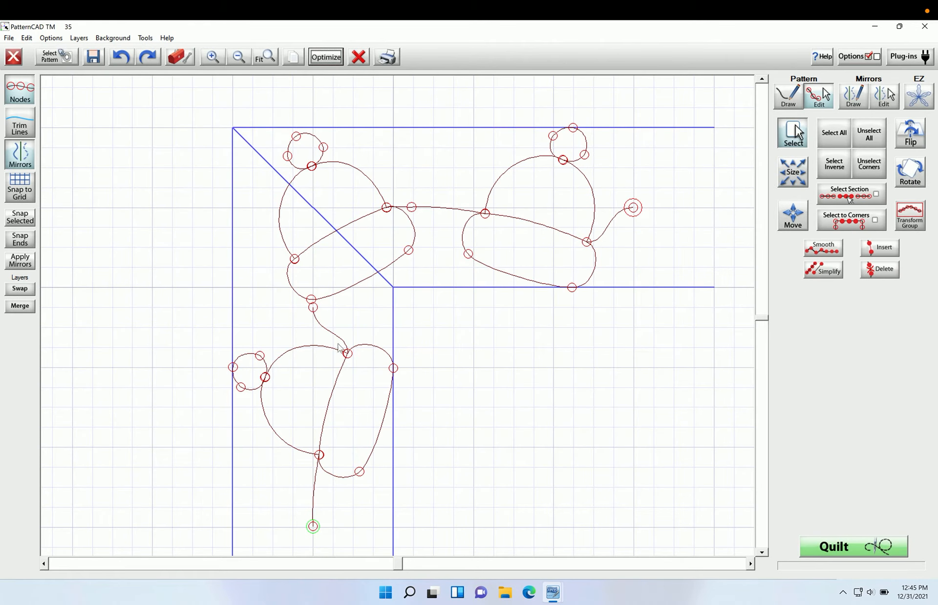
Step: Duplicate the curved brim segment at the corner hat's lower end and place the copy just outside the brim
click(294, 259)
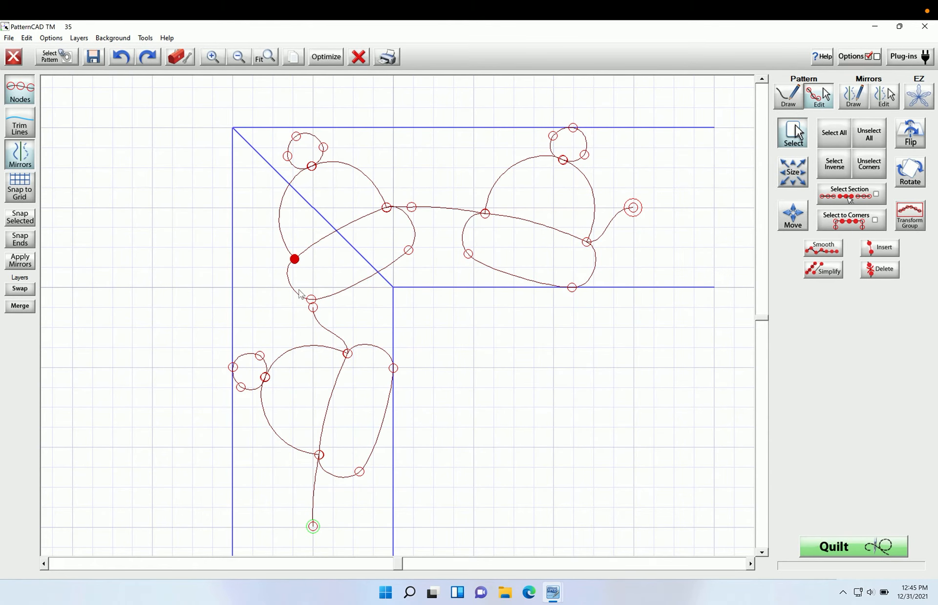
click(311, 300)
click(295, 61)
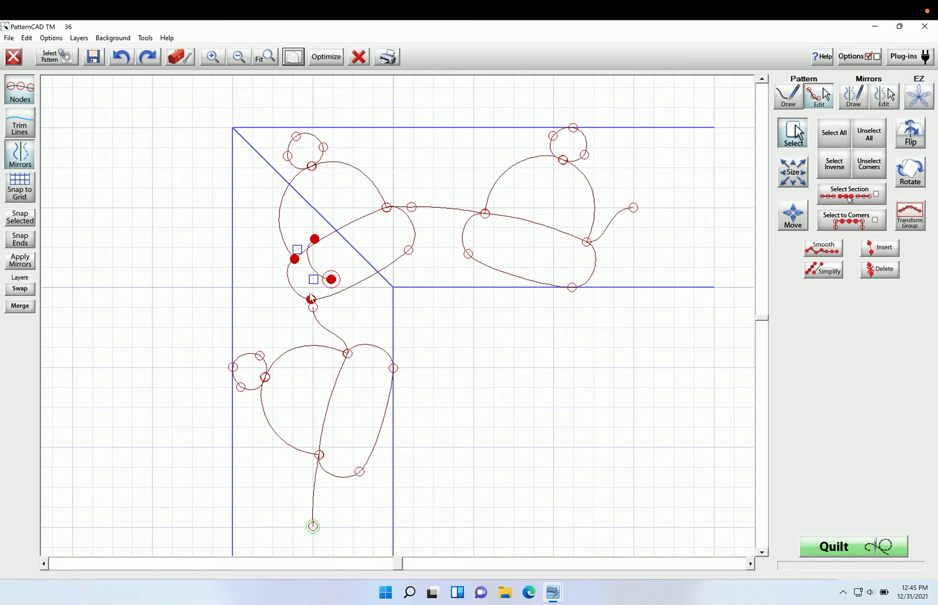
click(864, 139)
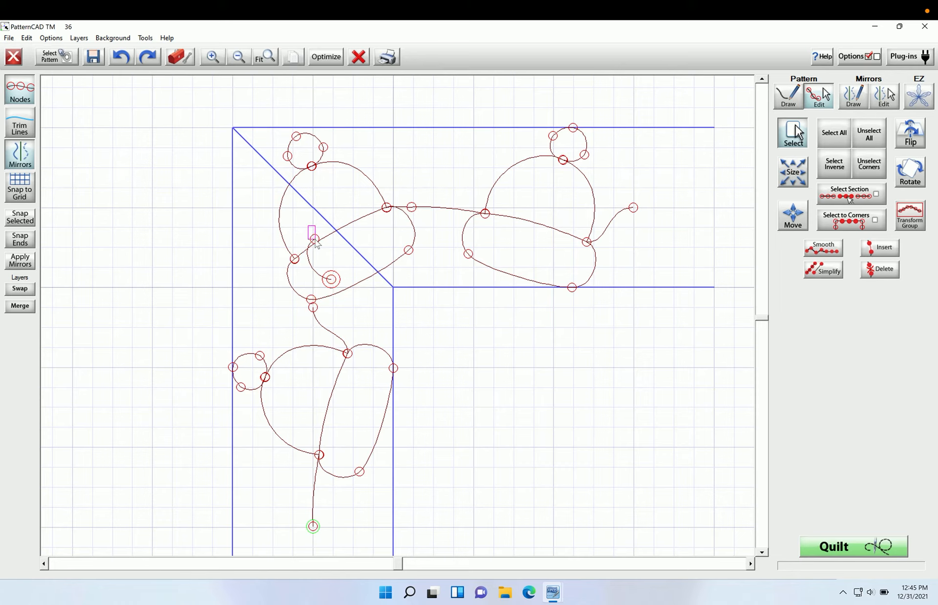
click(871, 201)
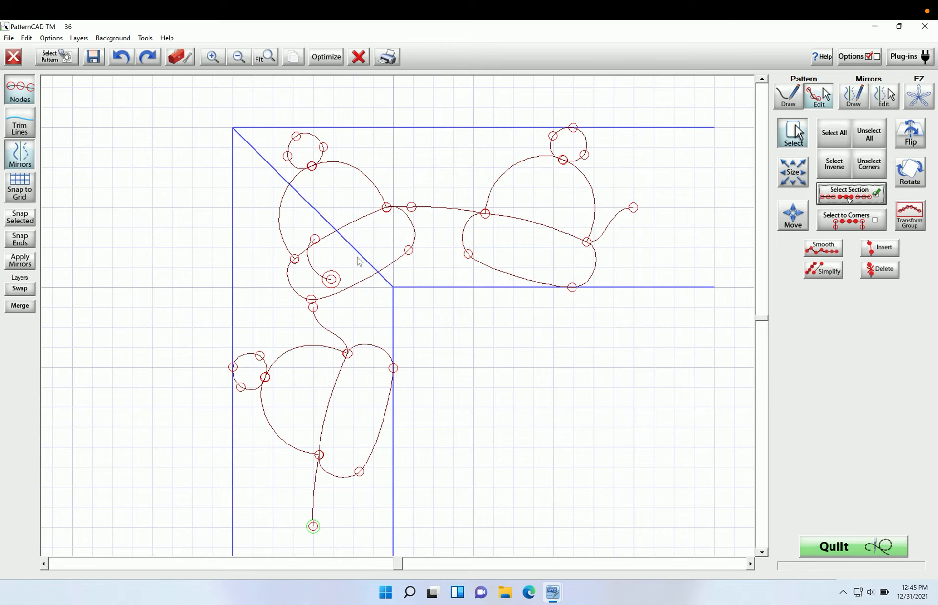
Step: Reverse the stitching direction of the copied brim segment and order it second, between the lower hat and the corner hat
click(326, 56)
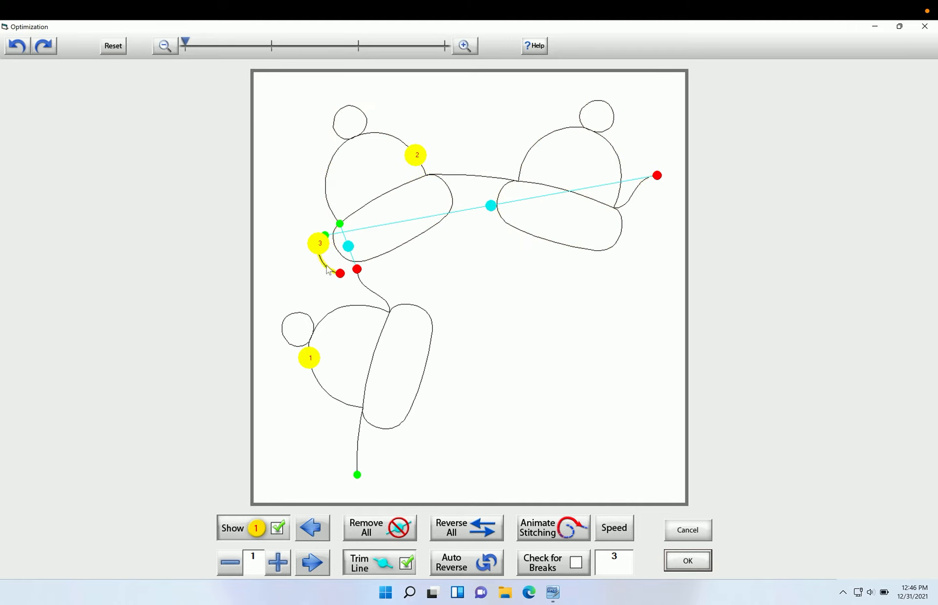
click(327, 270)
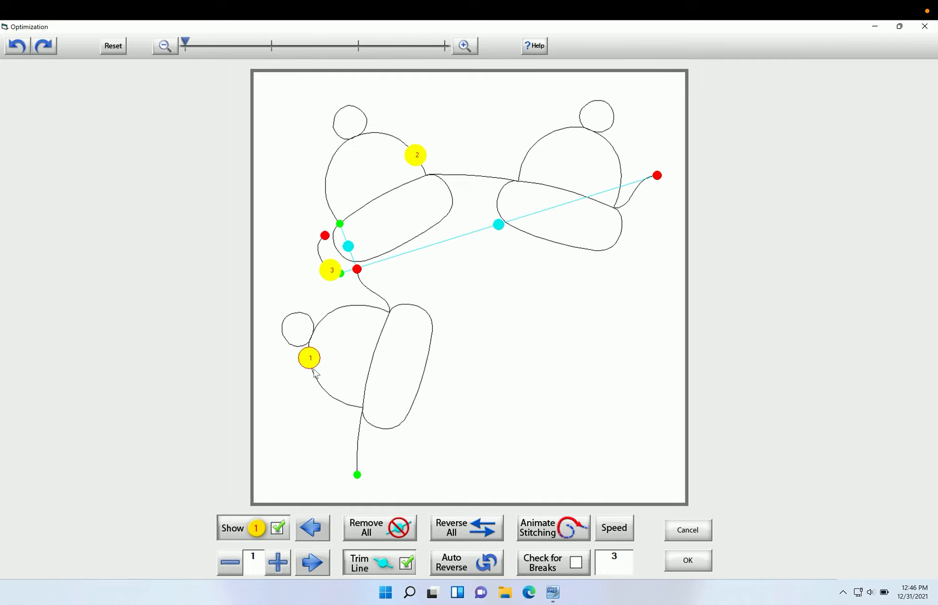
click(277, 563)
click(329, 274)
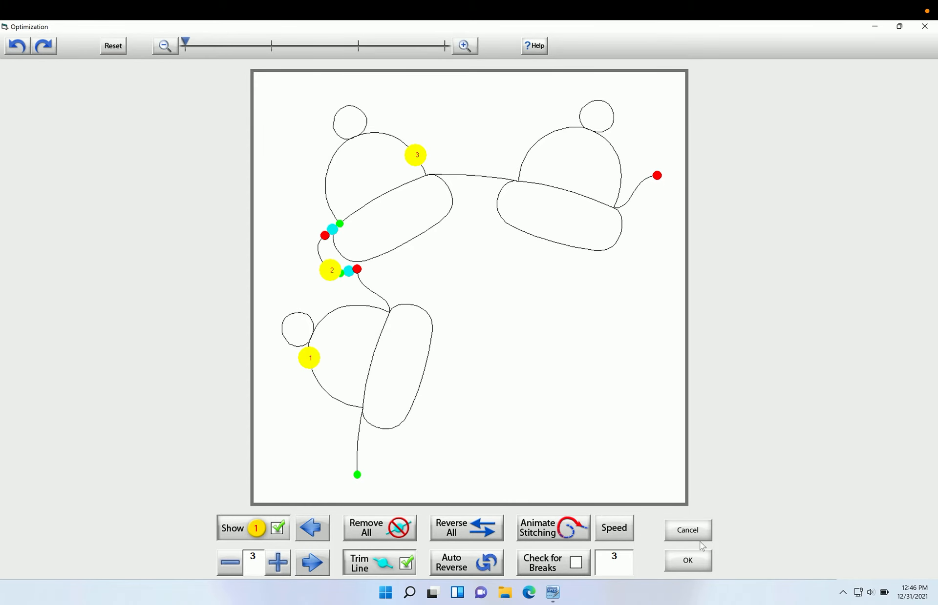
click(688, 560)
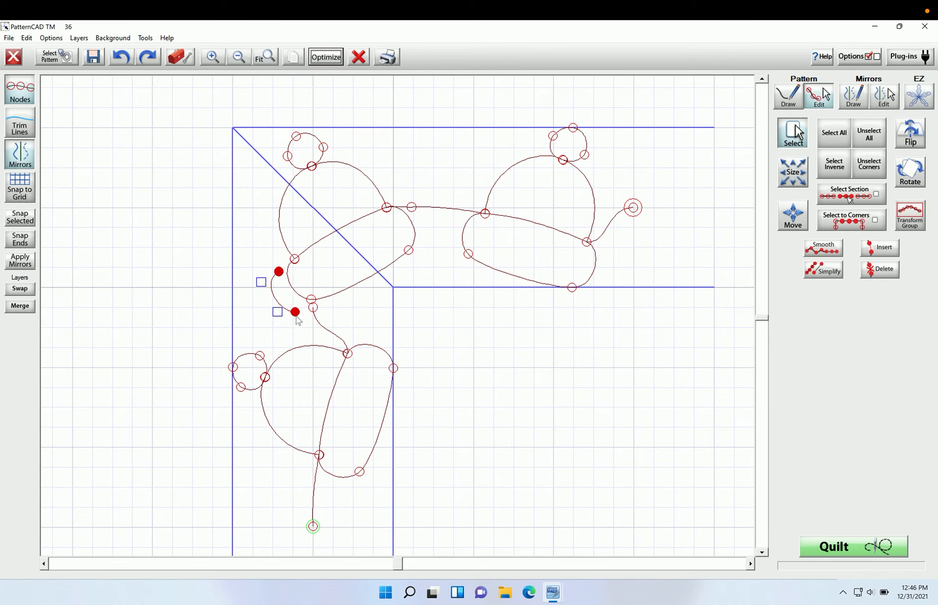
Step: Move the copied brim segment onto the corner hat's matching brim curve and check the stitching order in the optimization view
drag(295, 313, 311, 300)
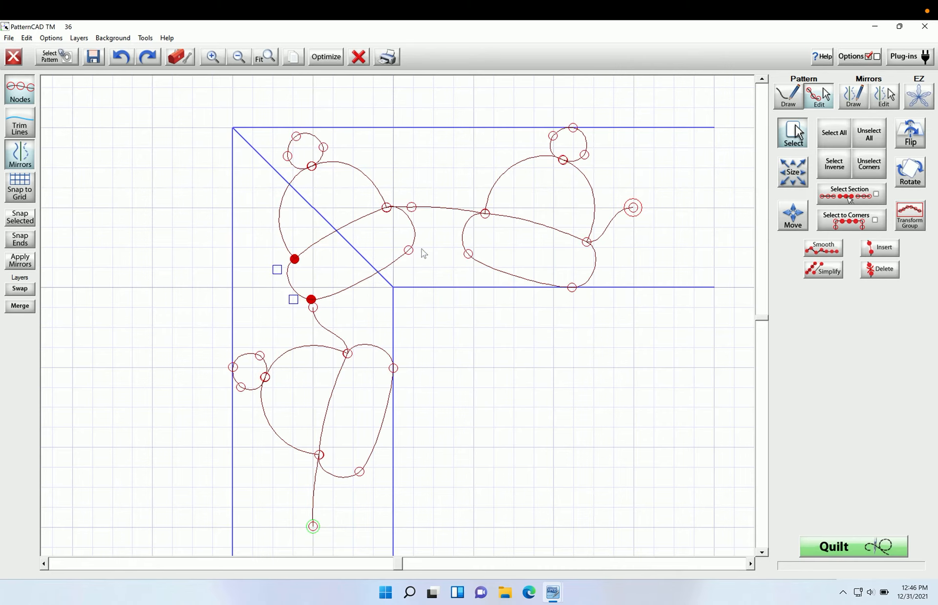
click(878, 139)
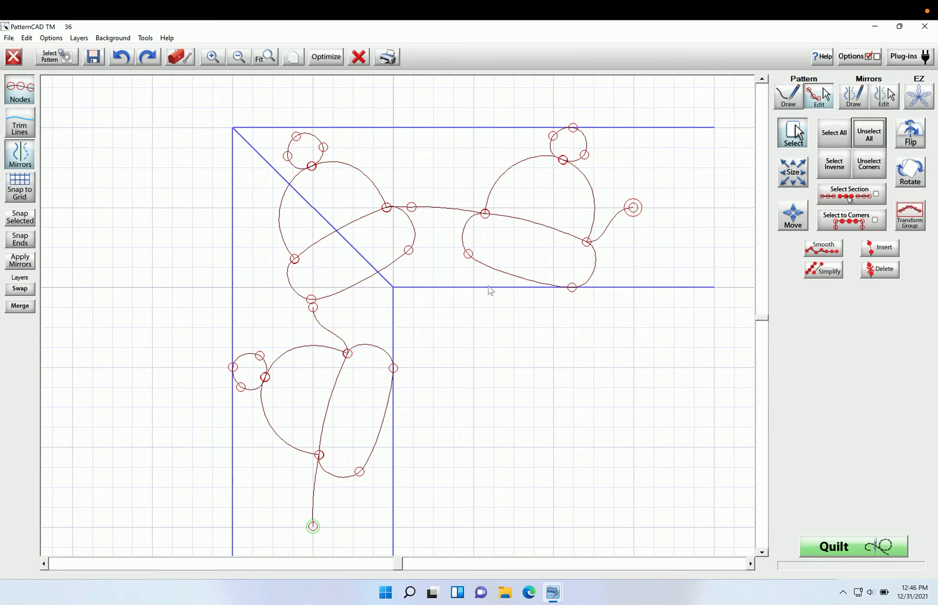
click(329, 58)
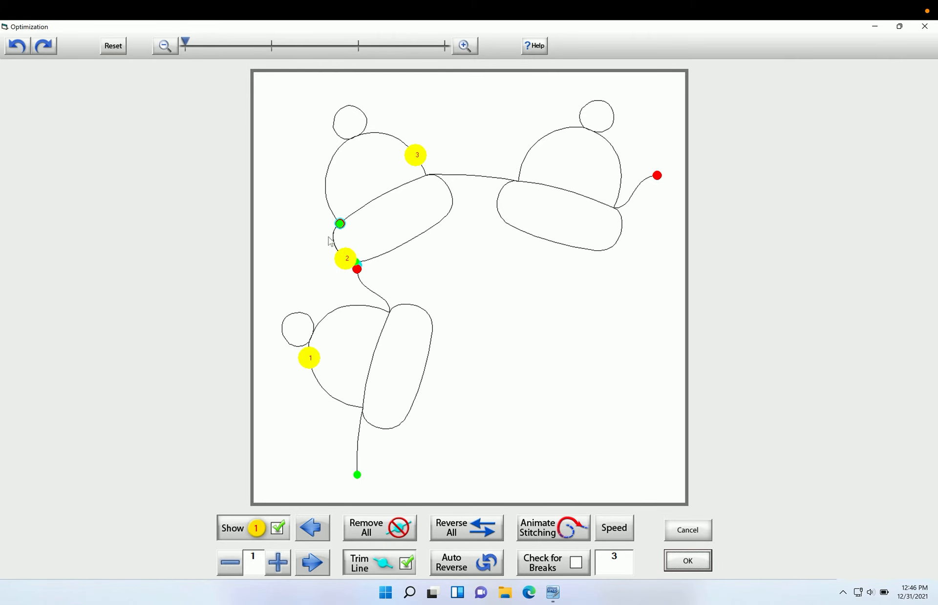
click(704, 564)
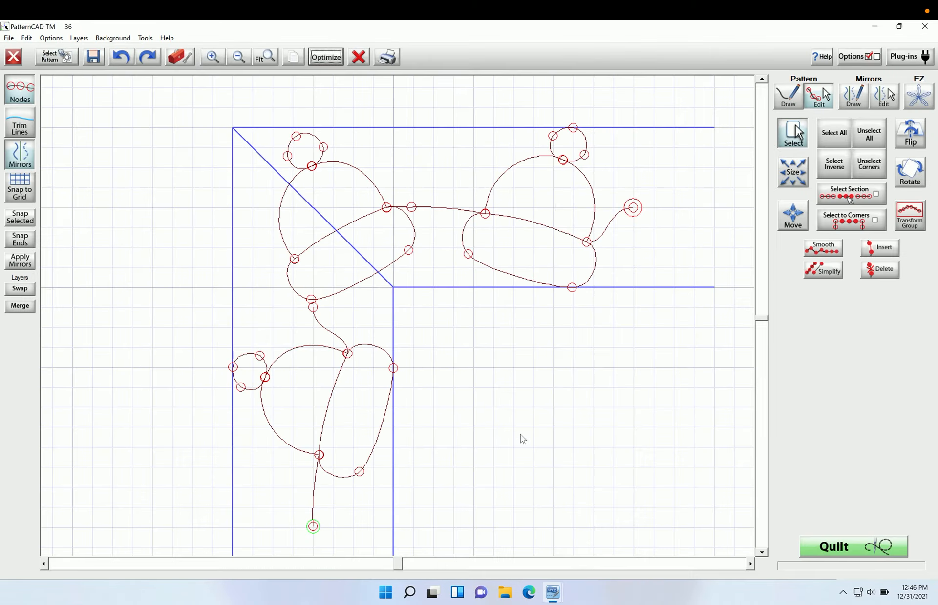
Step: Move the lower hat's connecting tail end onto the brim copy's lower node and snap the overlapping nodes together
drag(308, 303, 310, 299)
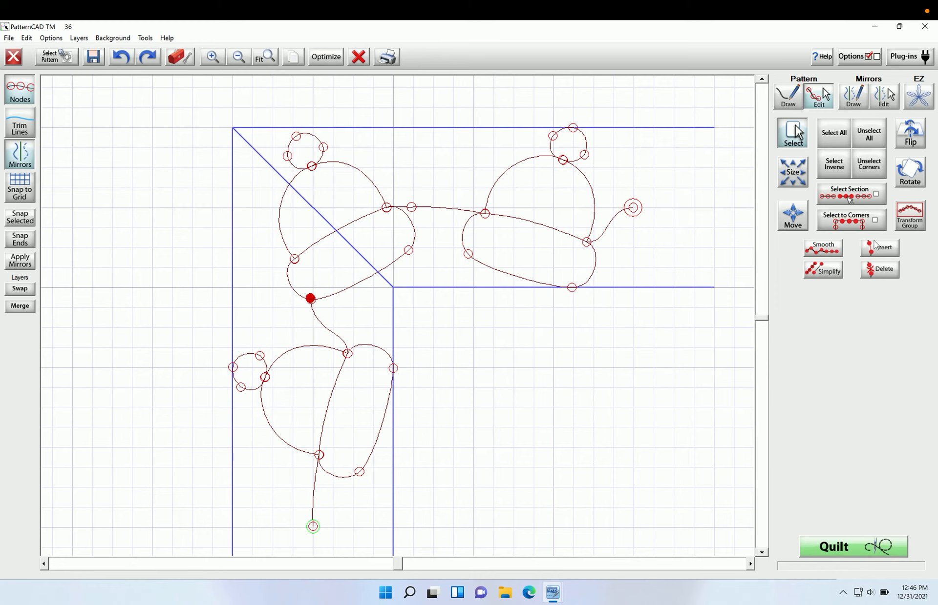
click(866, 128)
drag(302, 288, 321, 306)
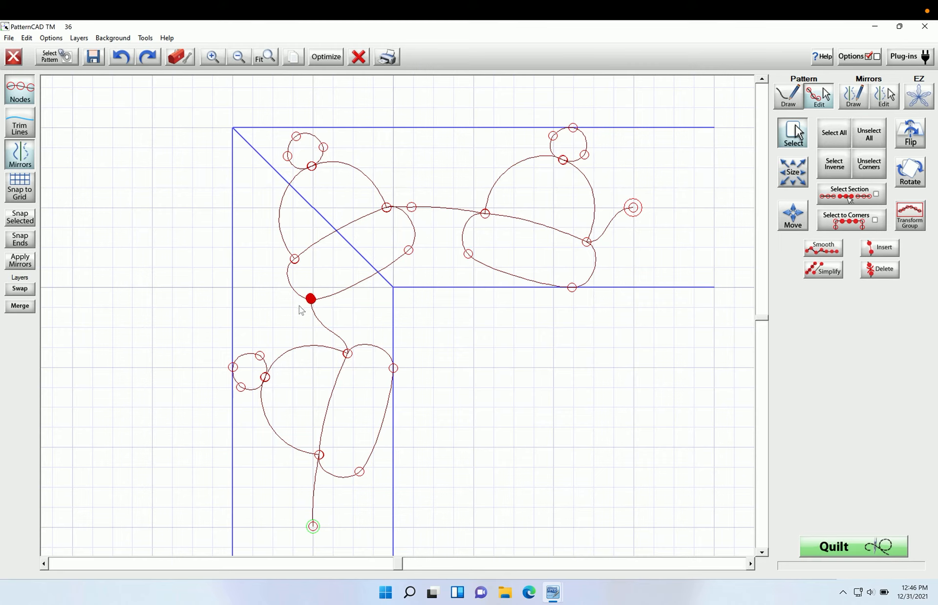
click(33, 220)
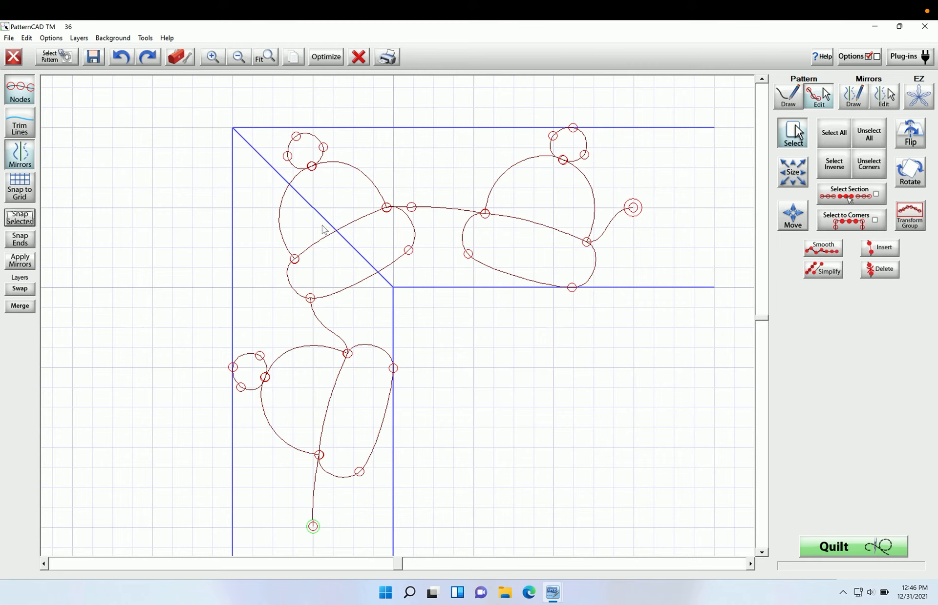
Step: Remove all remaining pattern breaks in the optimization without connecting the first and last points, and accept the result
click(321, 62)
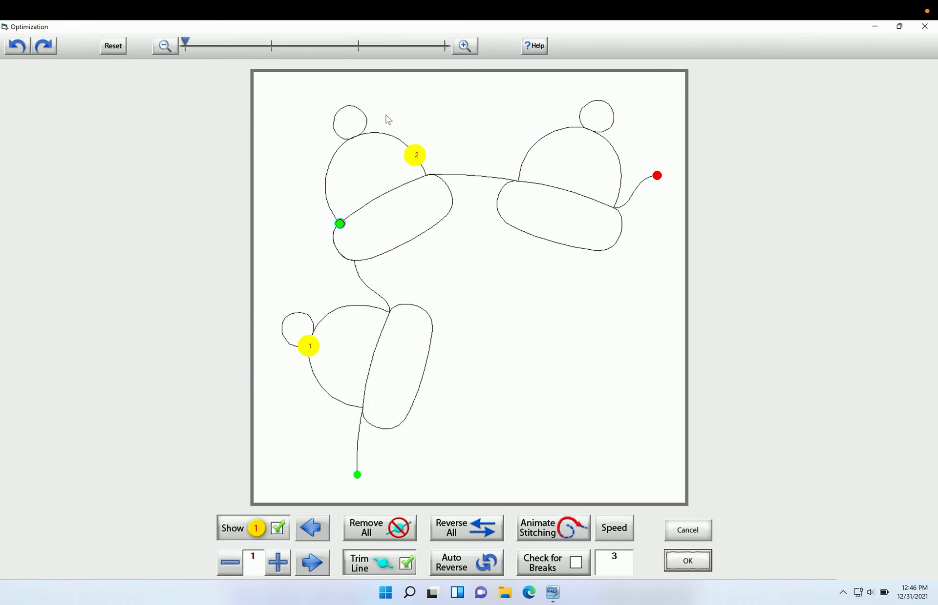
click(396, 531)
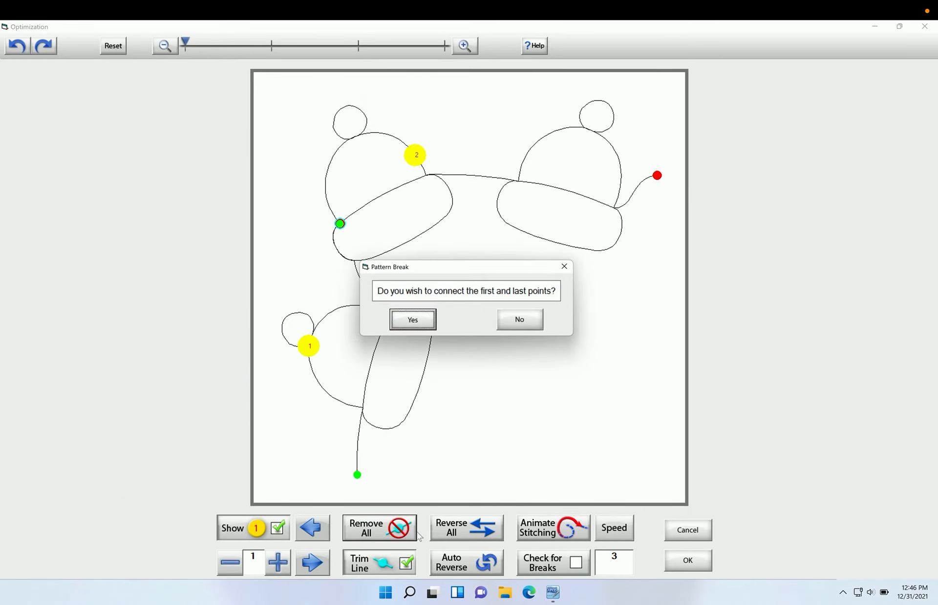
click(534, 324)
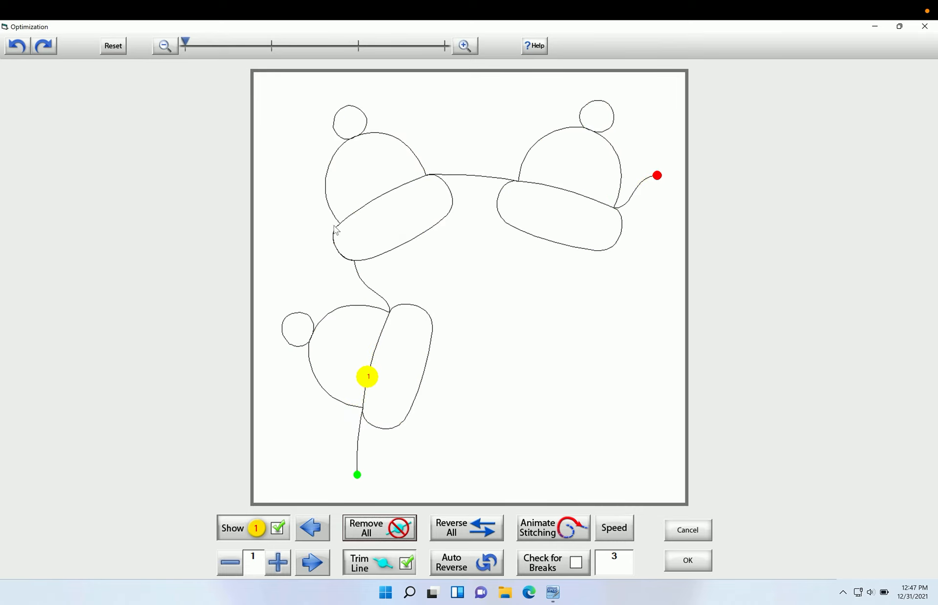
click(678, 567)
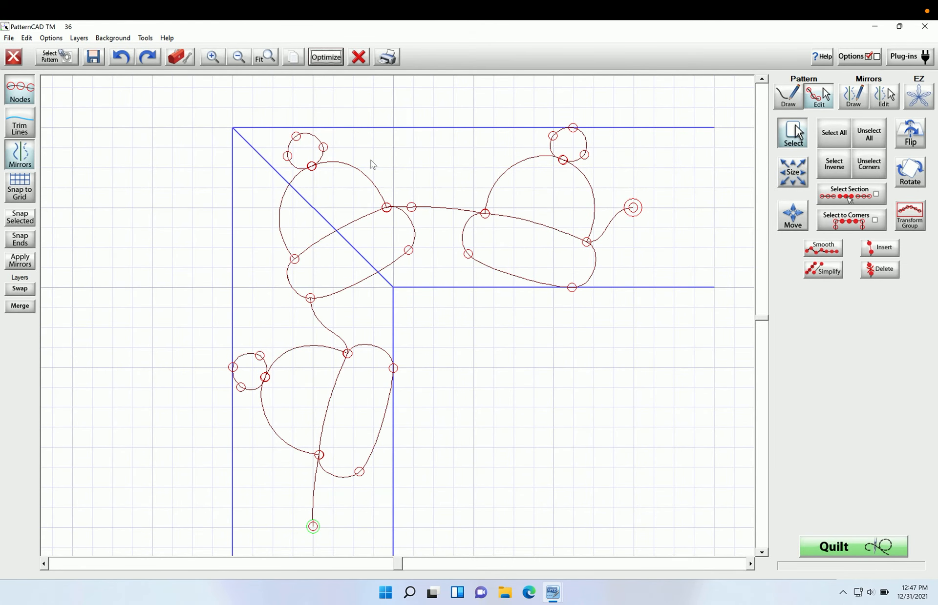
Step: Convert the pattern's curves into closely spaced nodes and save it as "benni crn" in the Border Sets folder as GPF
click(10, 38)
click(54, 143)
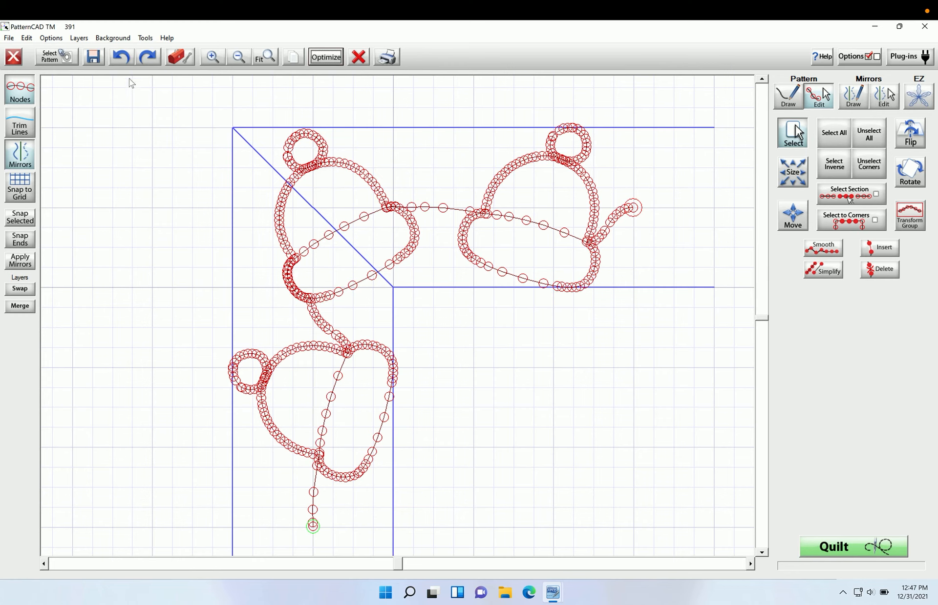
click(93, 57)
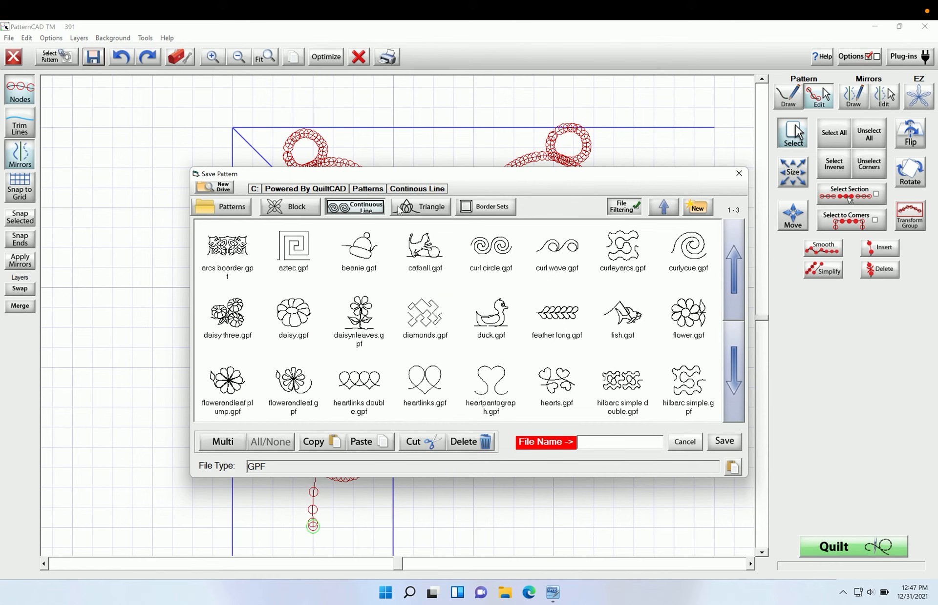
click(485, 207)
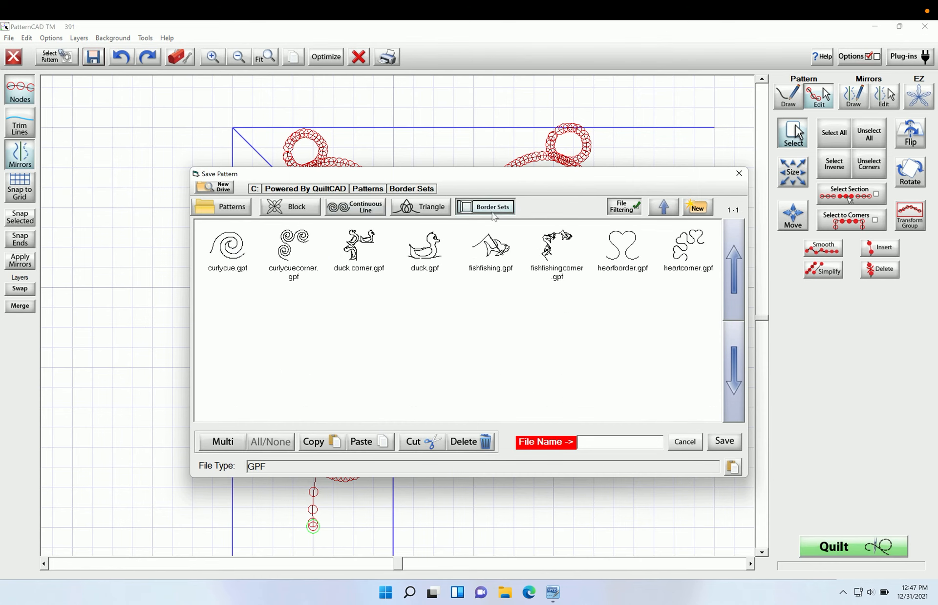
click(635, 442)
text(benni)
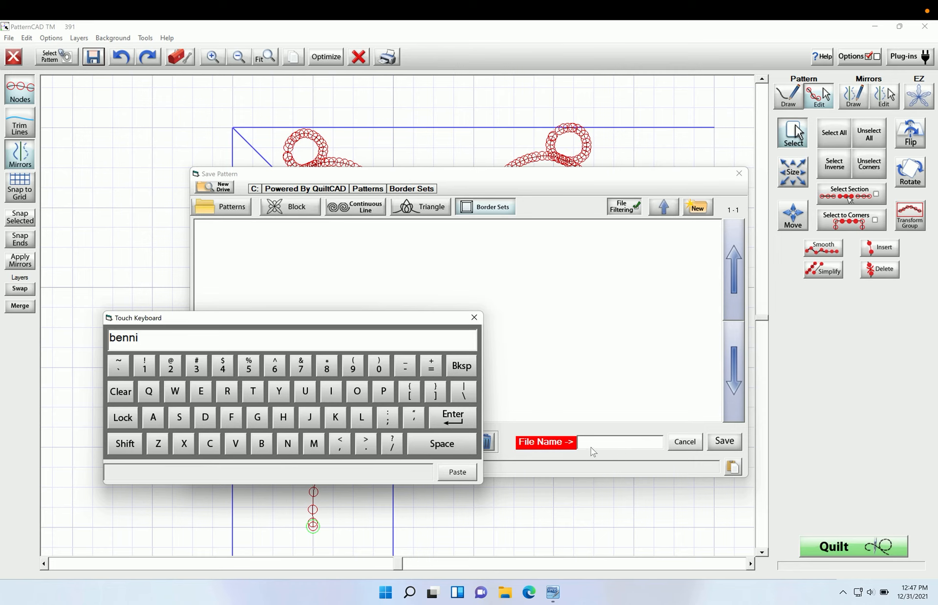
click(460, 416)
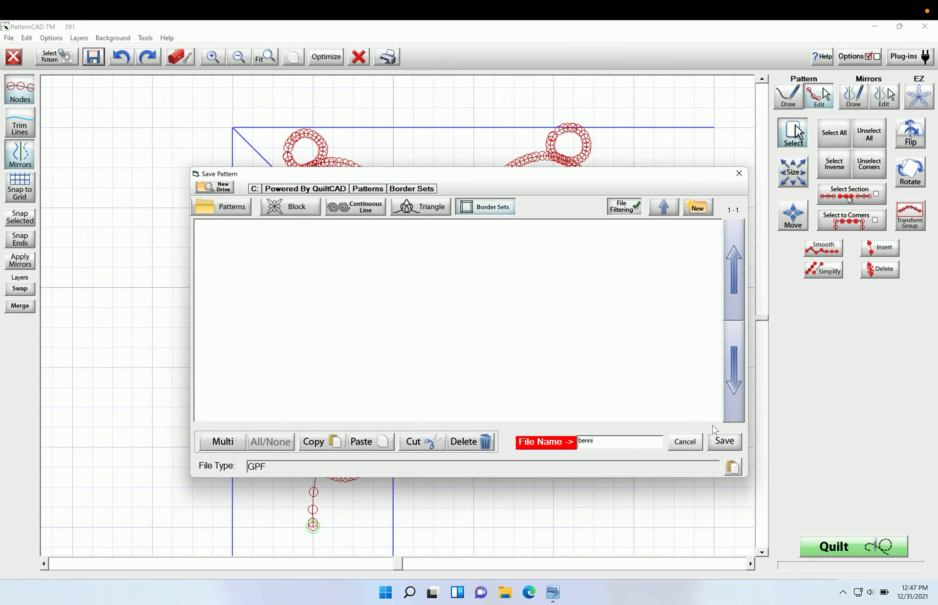
click(649, 443)
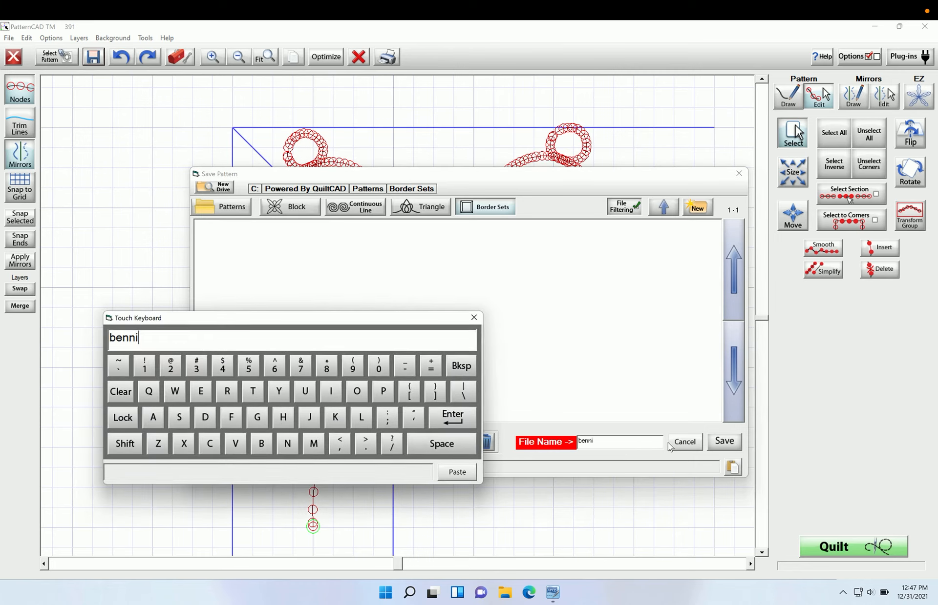
text(crn)
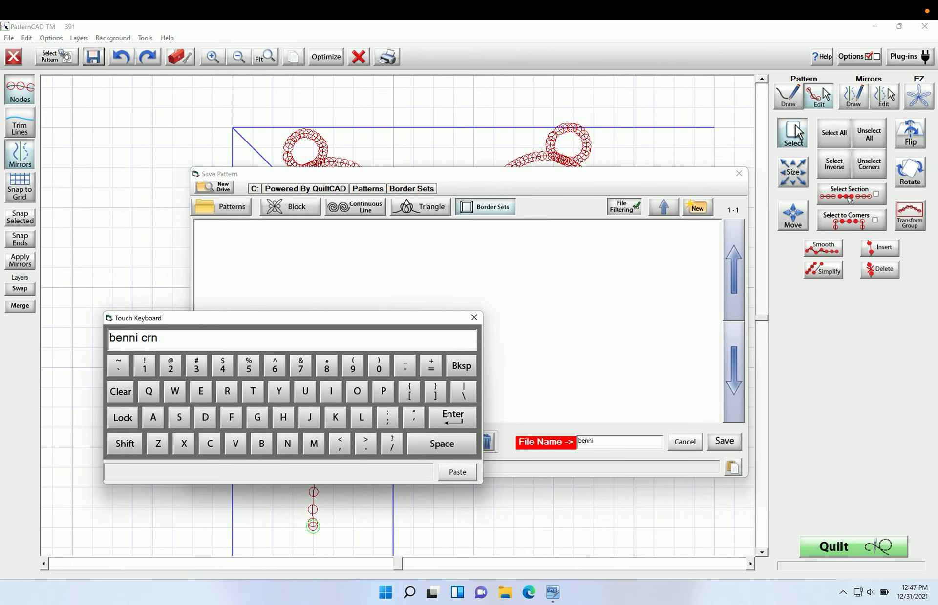
click(459, 421)
click(723, 441)
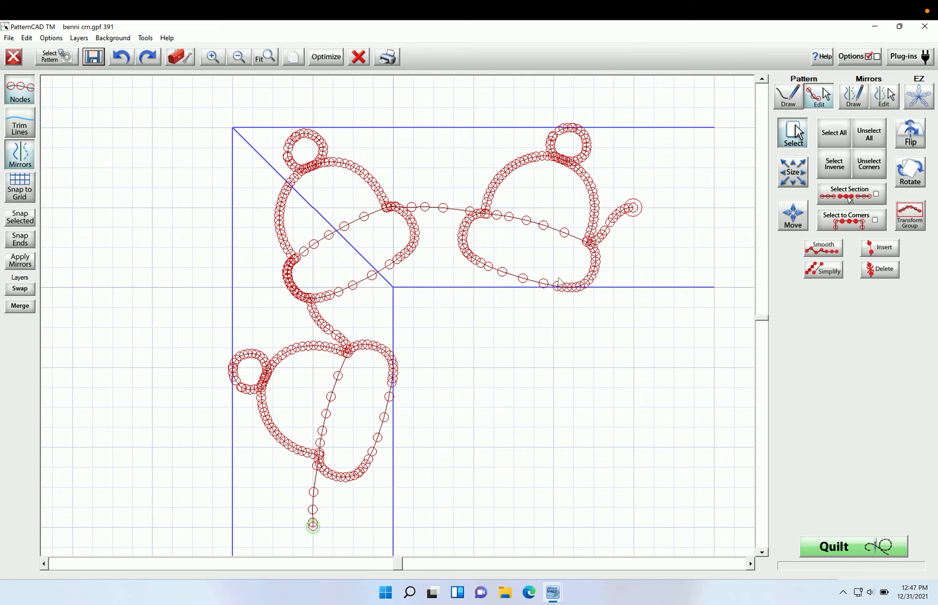
Step: Close PatternCAD without saving the pattern again and open Borders and Corners
click(925, 28)
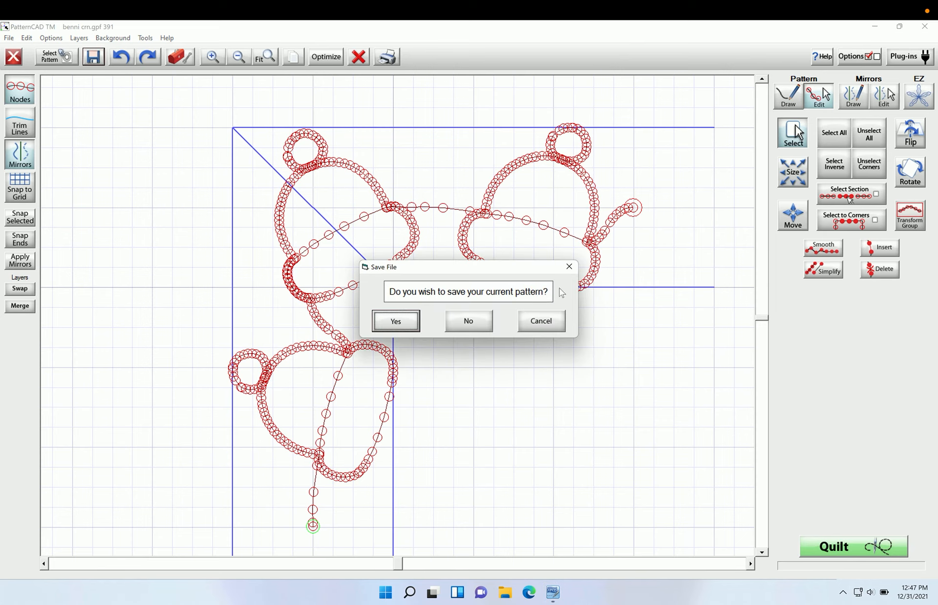
click(469, 318)
click(522, 358)
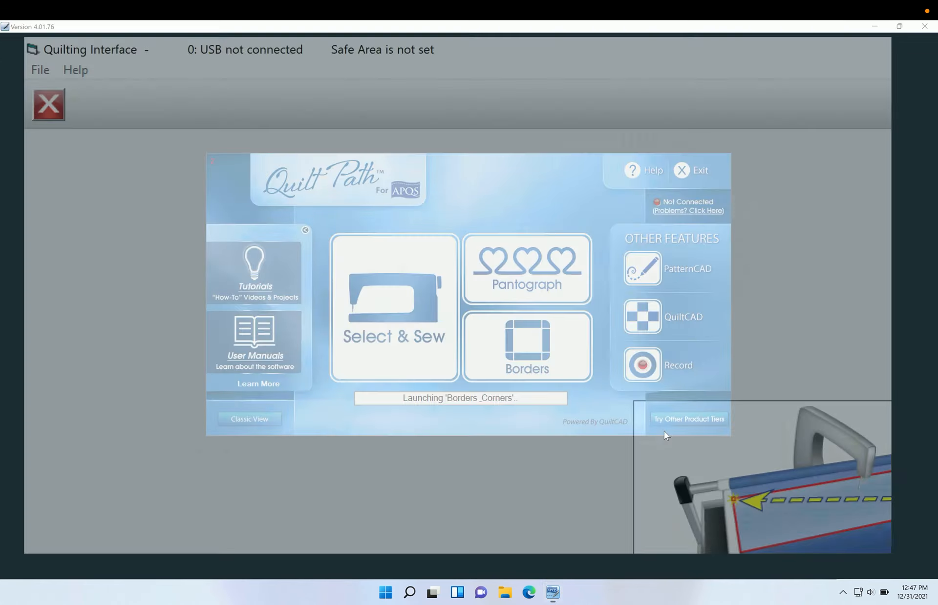
click(370, 520)
click(580, 562)
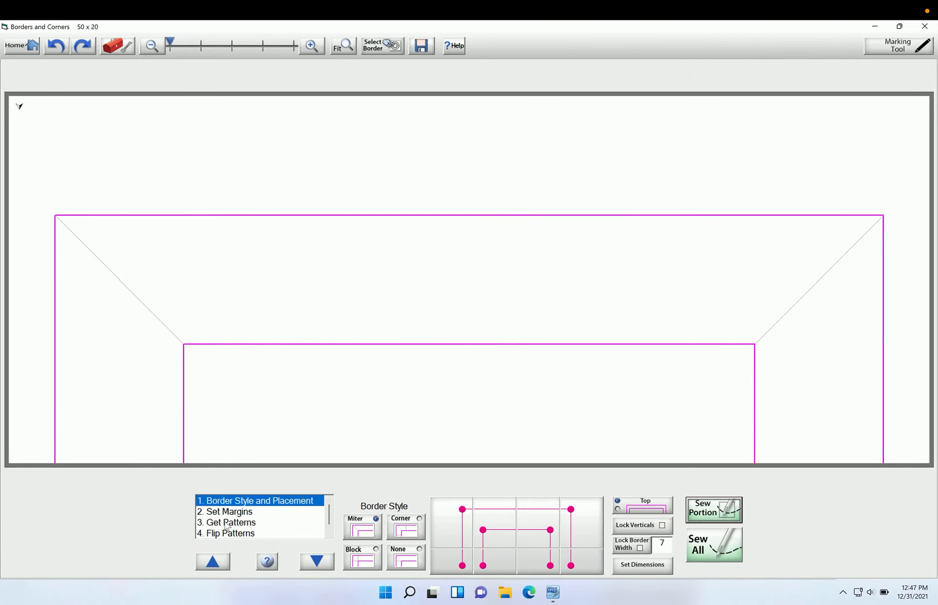
Step: Set the border style to Corner and load benni crn.gpf from Border Sets as the corner pattern
click(412, 532)
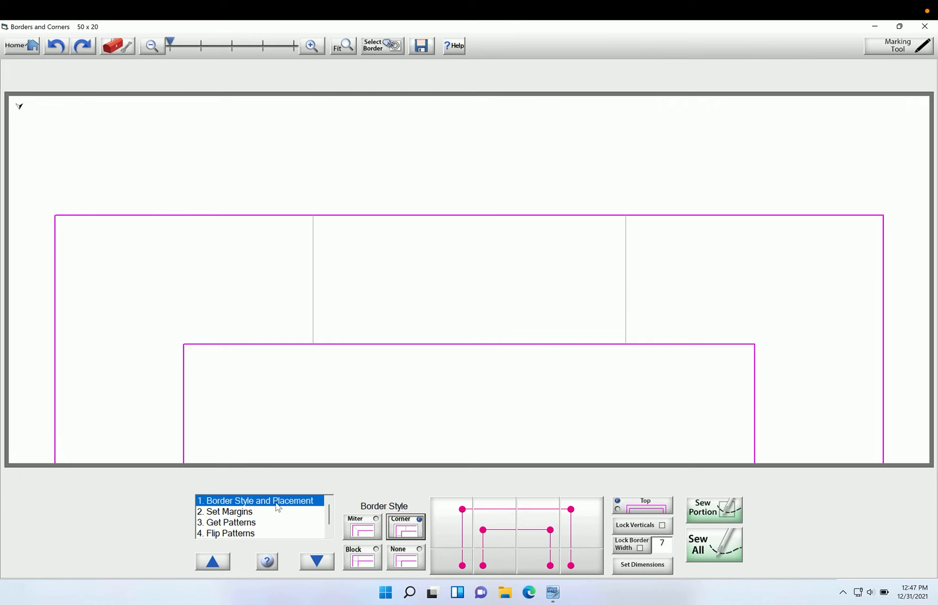
click(254, 528)
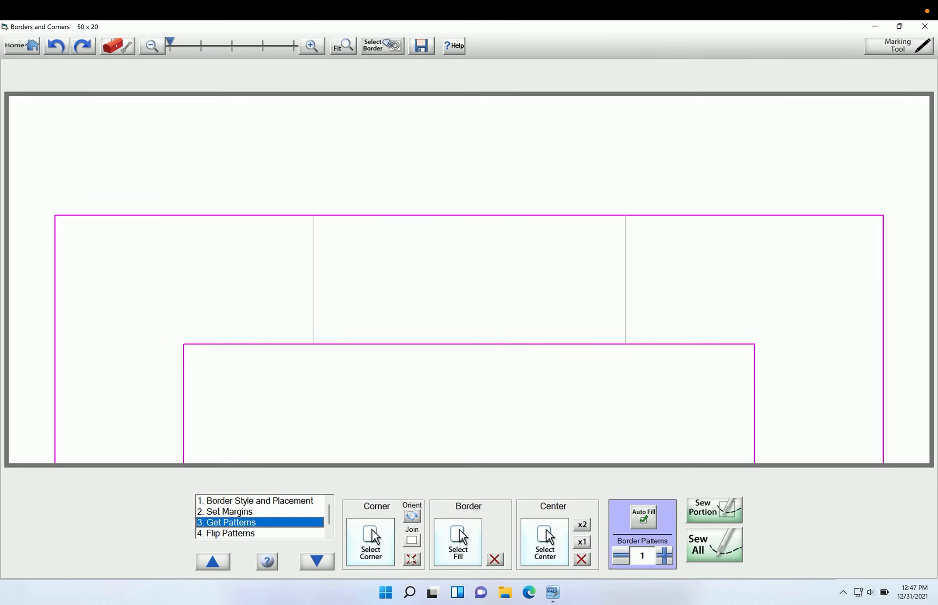
click(386, 552)
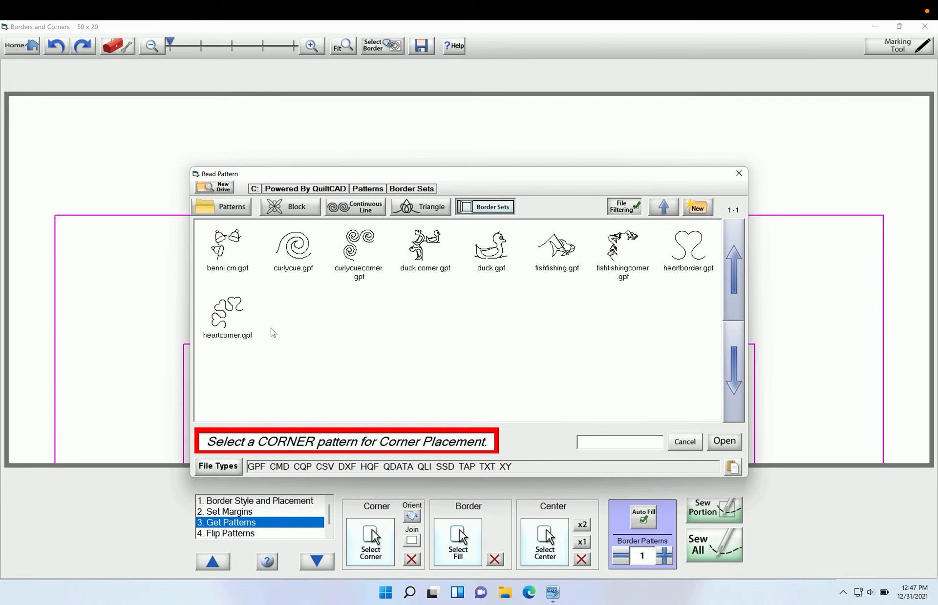
double_click(220, 248)
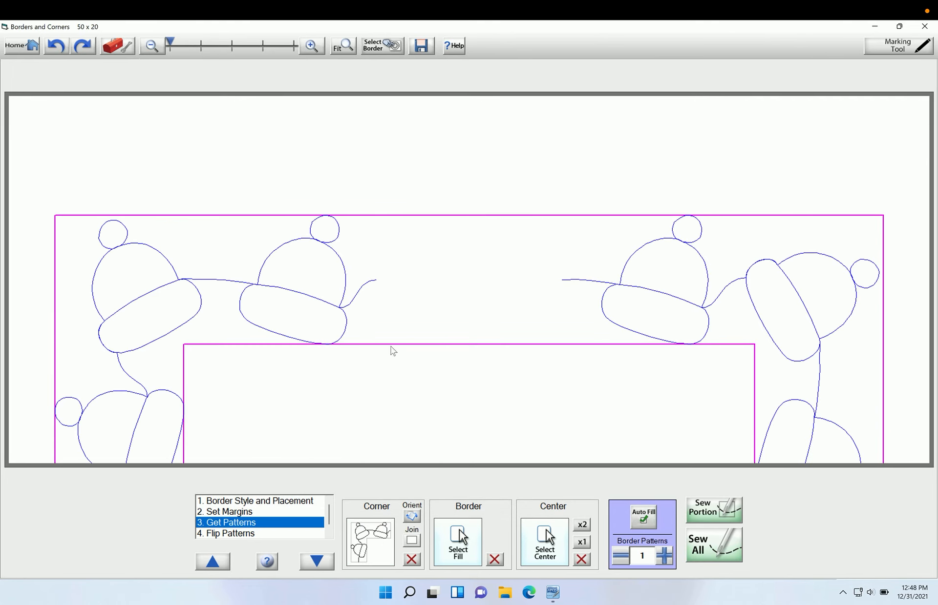
Step: Load beanie.gpf from the Continuous Line folder as the border fill pattern
click(466, 558)
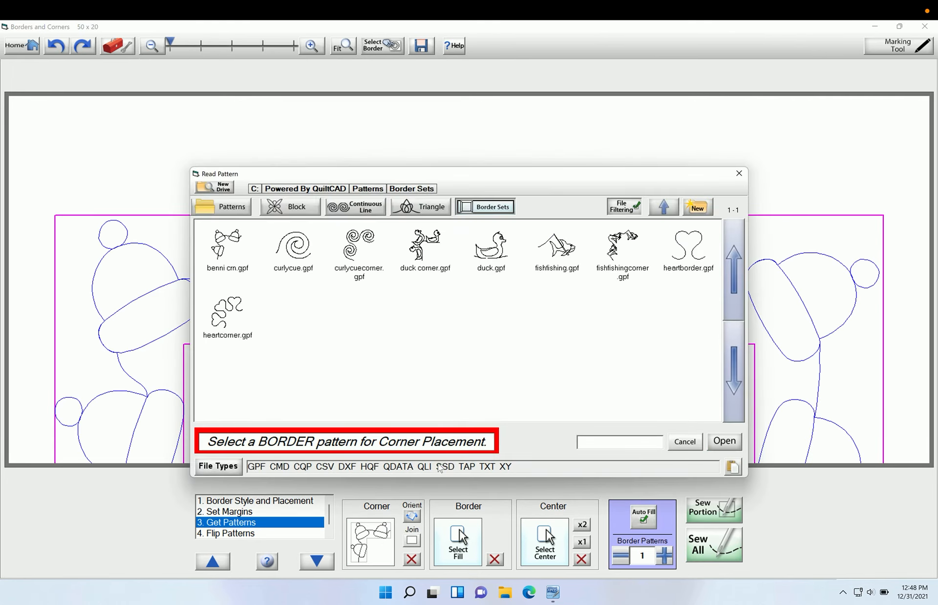
click(355, 207)
double_click(359, 247)
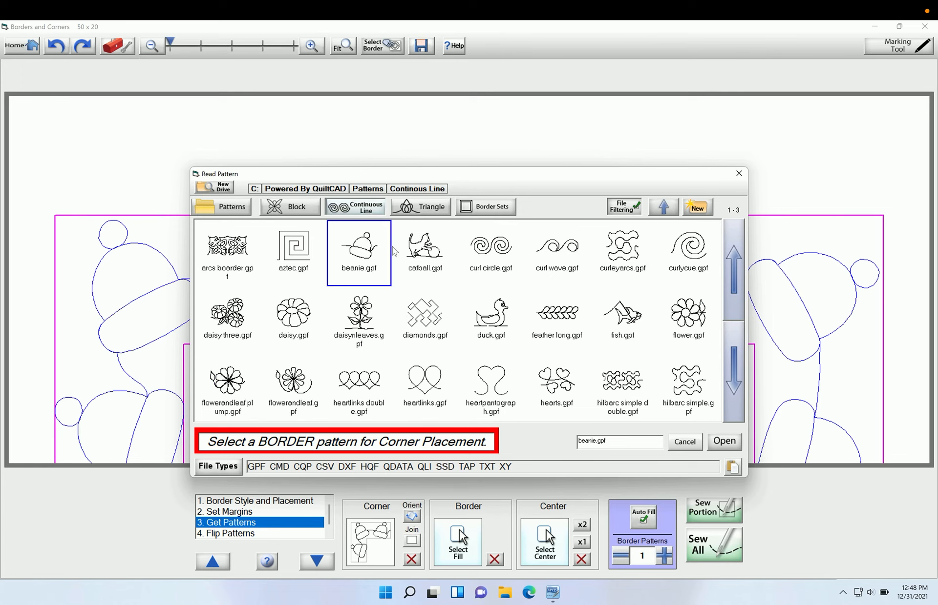